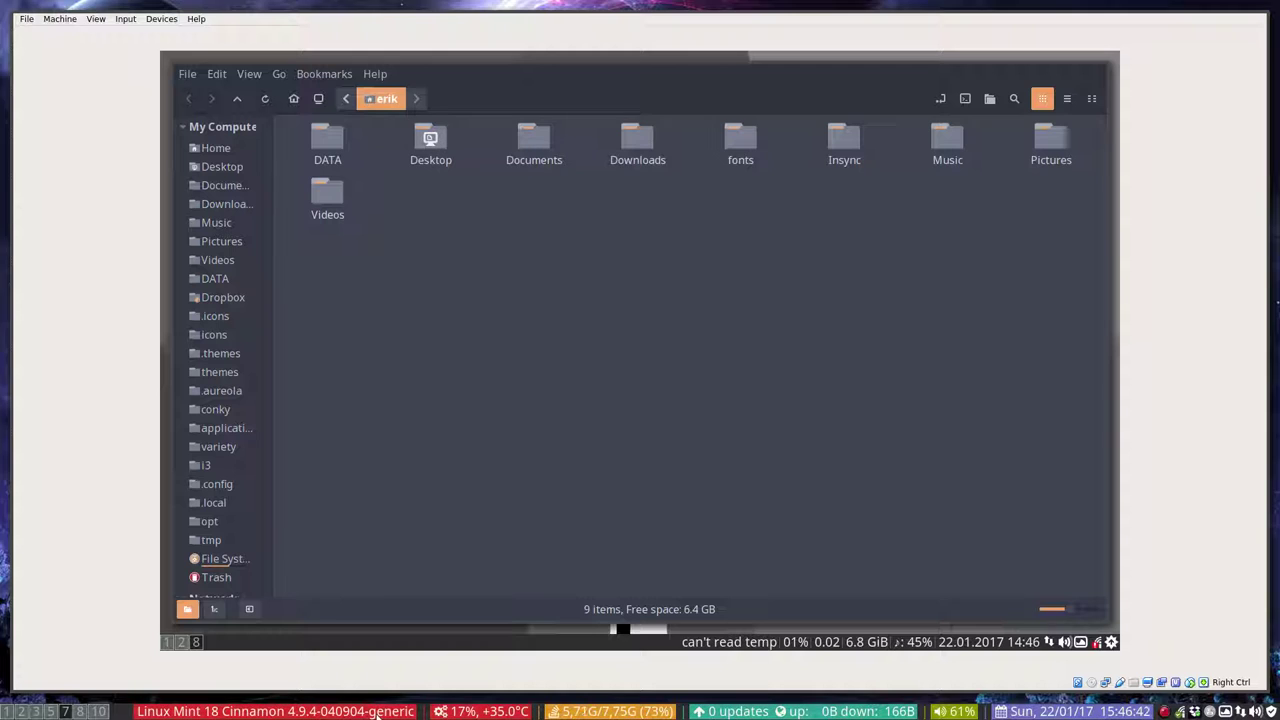
- Glance at workspace 2, then browse Nemo to ~/.config/i3 via Home and the i3 bookmark
click(181, 642)
scroll(620, 350, down, 1)
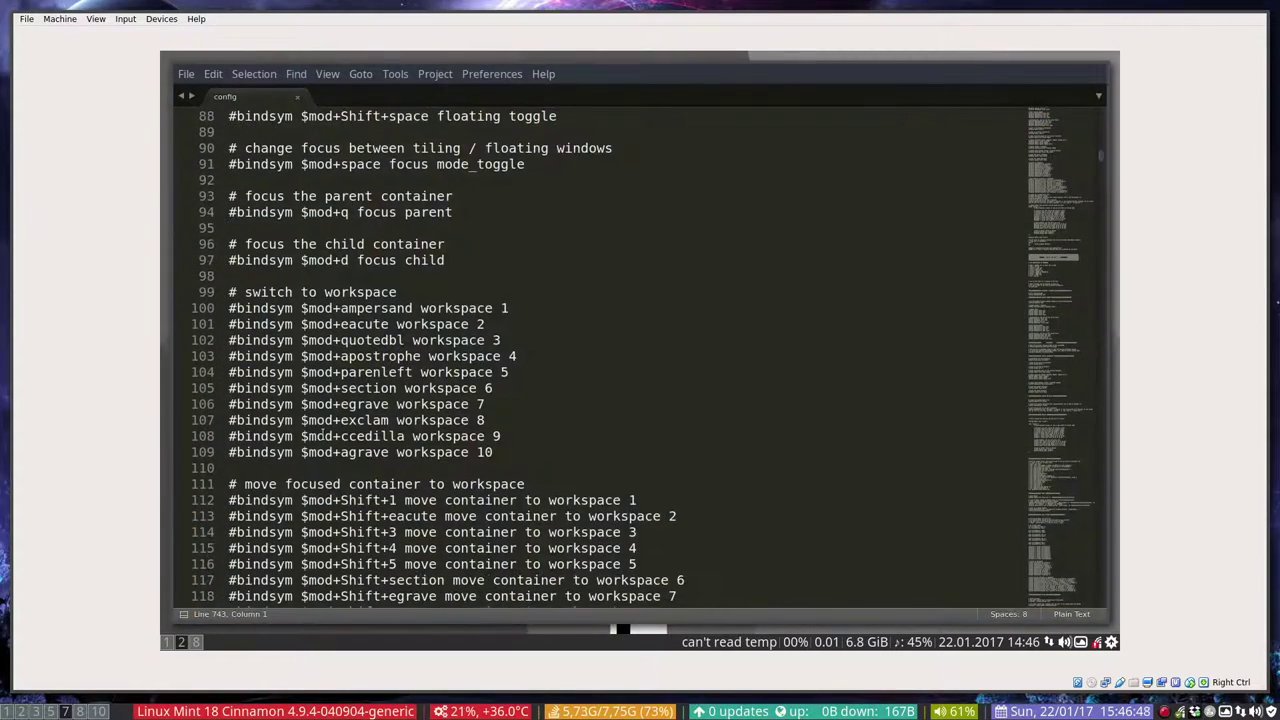
scroll(313, 428, down, 8)
scroll(311, 422, down, 4)
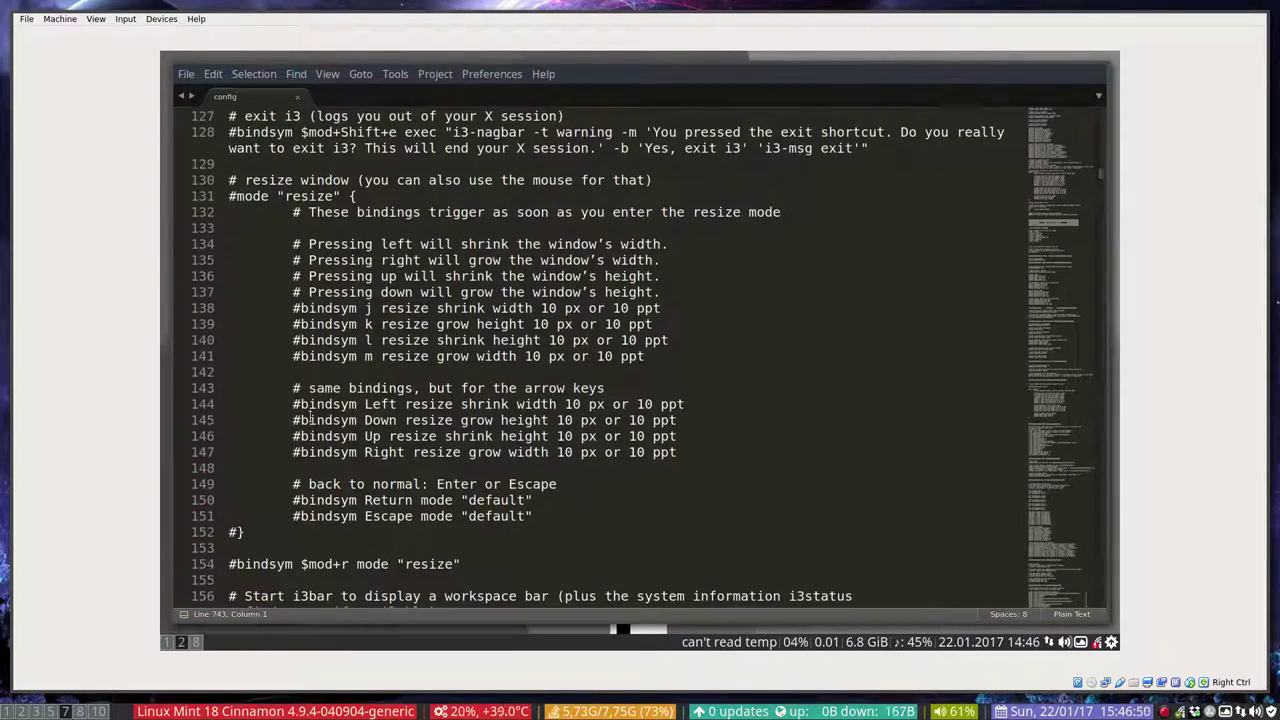
click(194, 642)
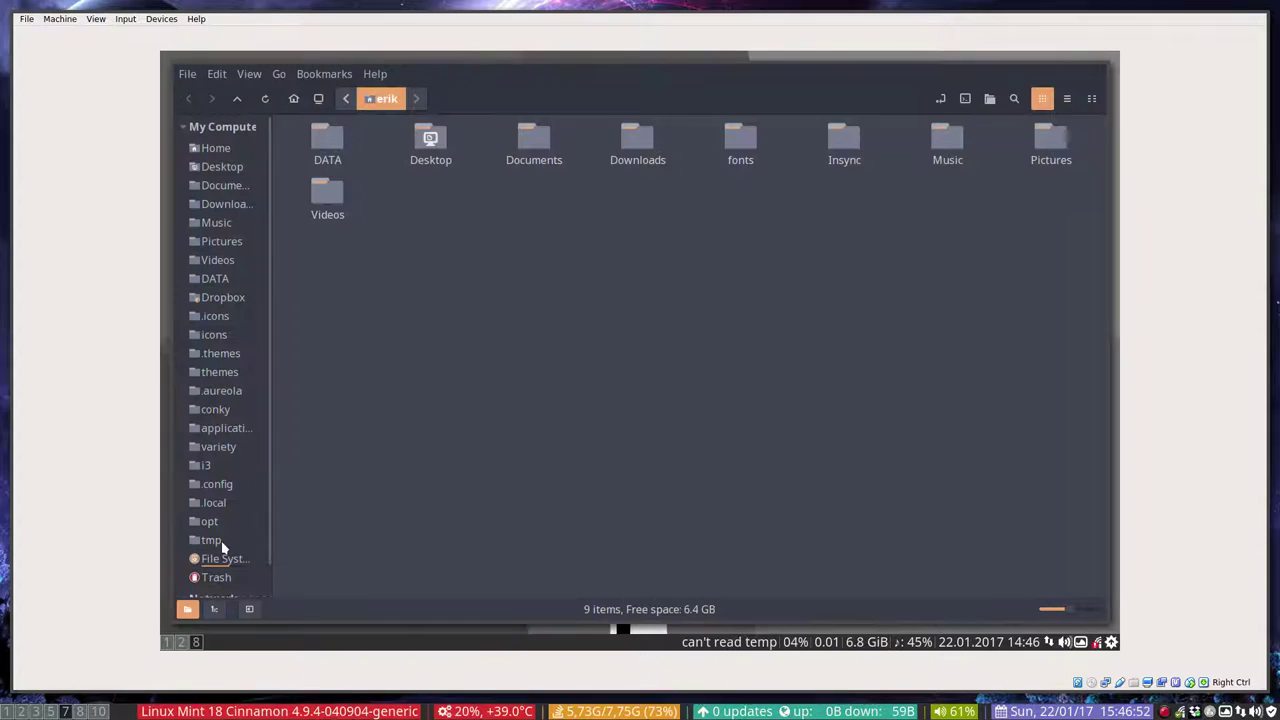
click(215, 150)
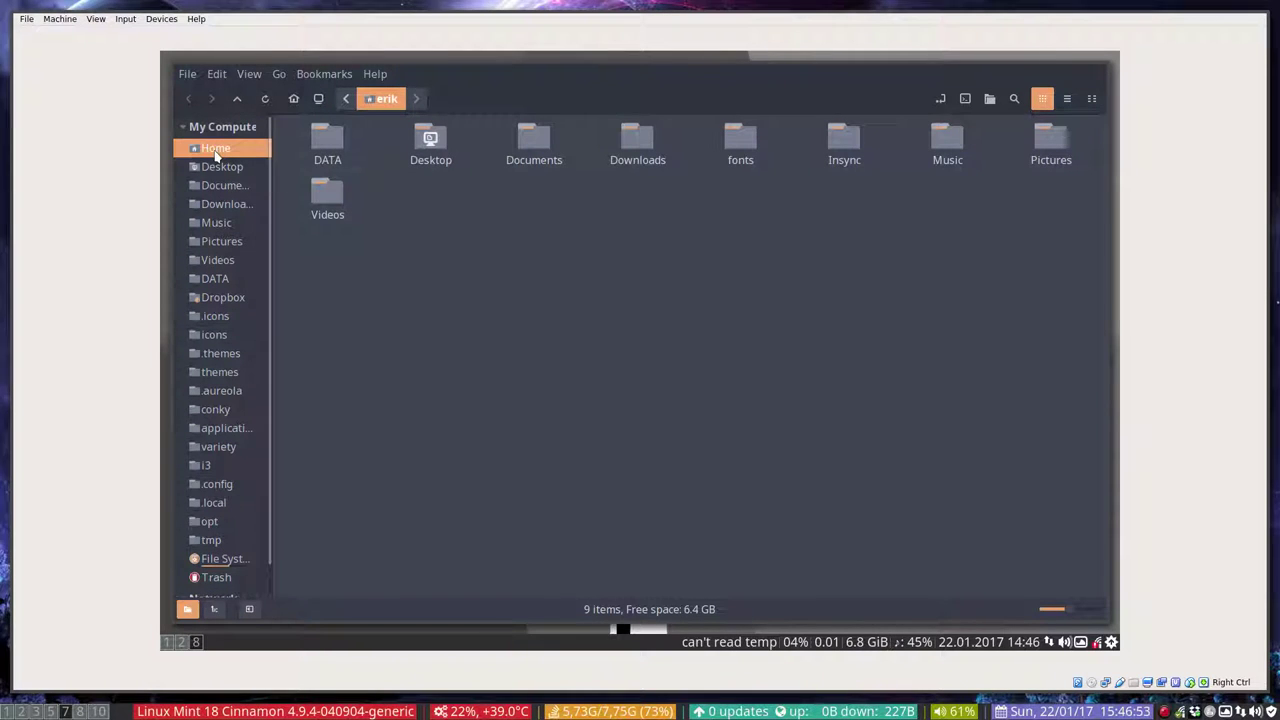
click(222, 465)
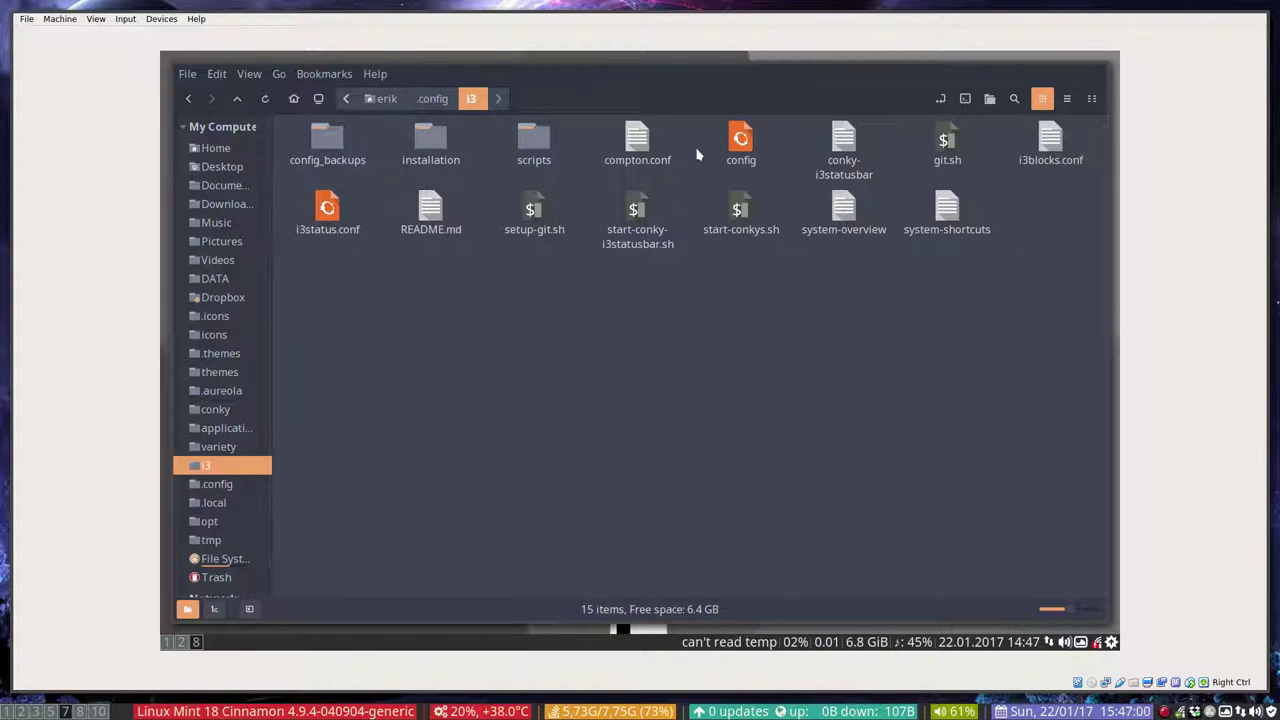
- Switch to the i3 config in the editor and scroll through the file
click(184, 643)
scroll(370, 418, down, 3)
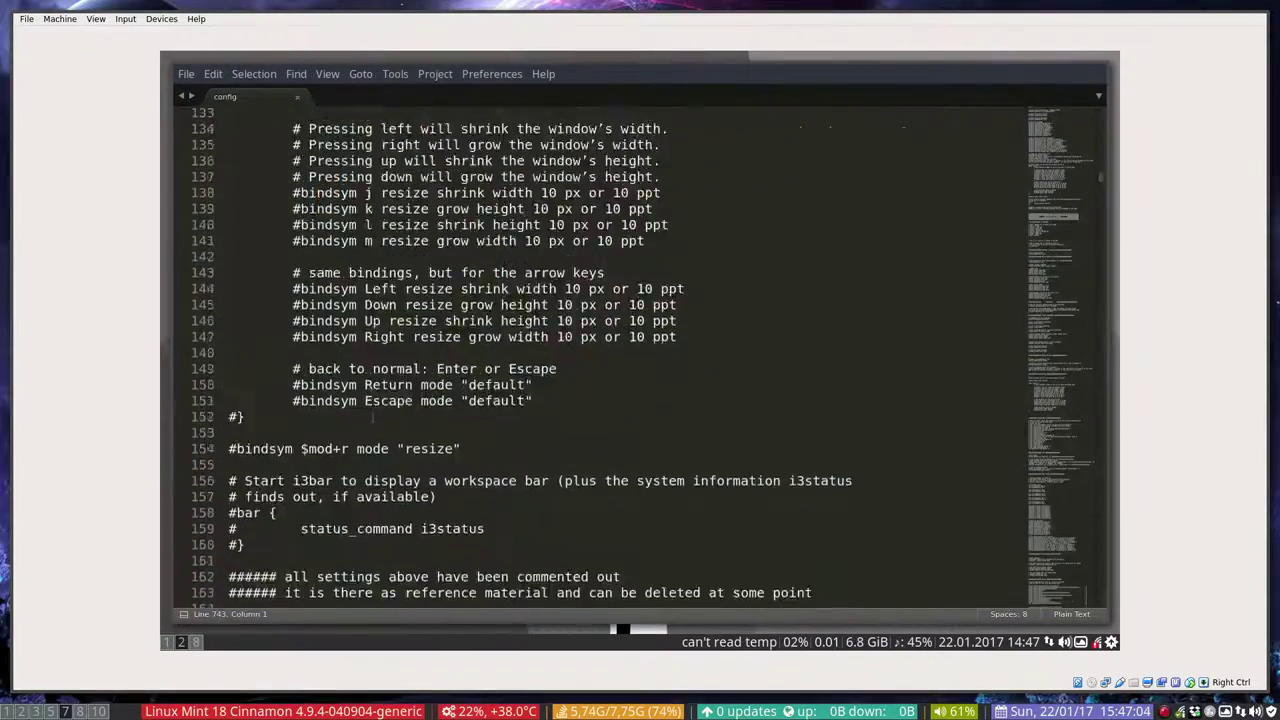
scroll(372, 418, down, 10)
scroll(376, 417, down, 15)
scroll(380, 416, down, 15)
scroll(383, 416, down, 10)
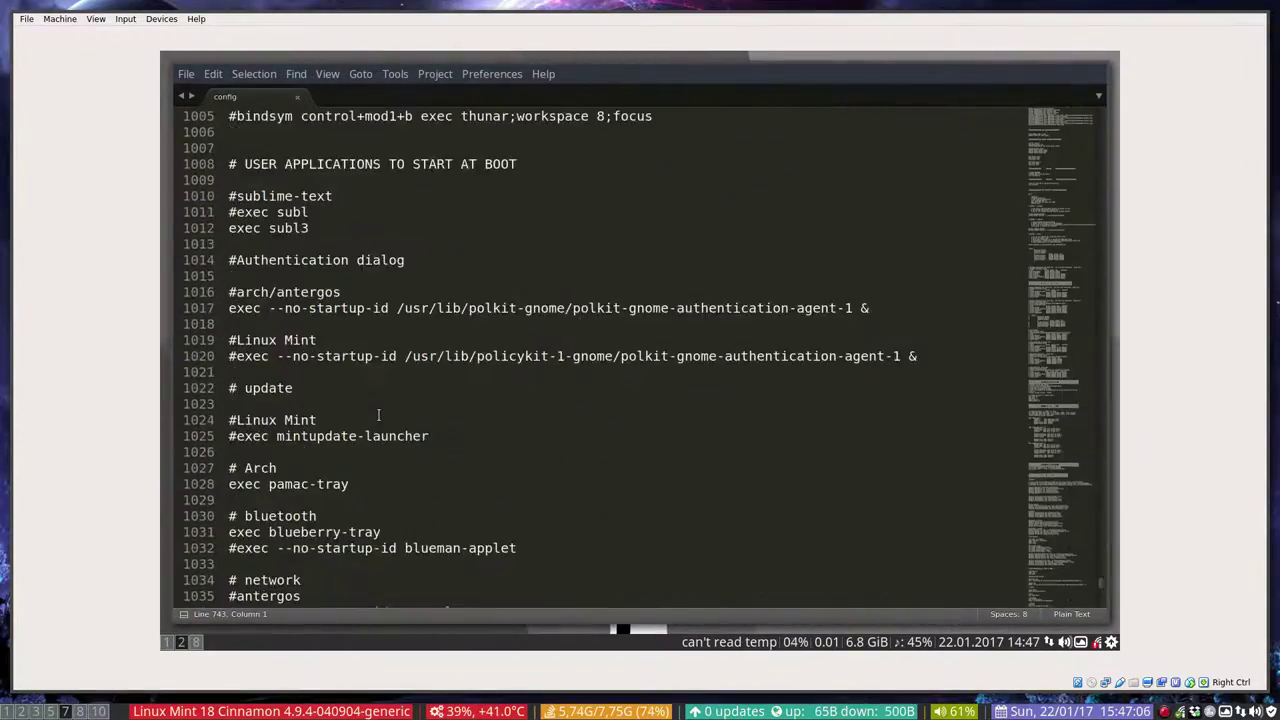
scroll(382, 416, up, 20)
scroll(380, 416, up, 2)
scroll(378, 415, down, 20)
scroll(378, 415, up, 3)
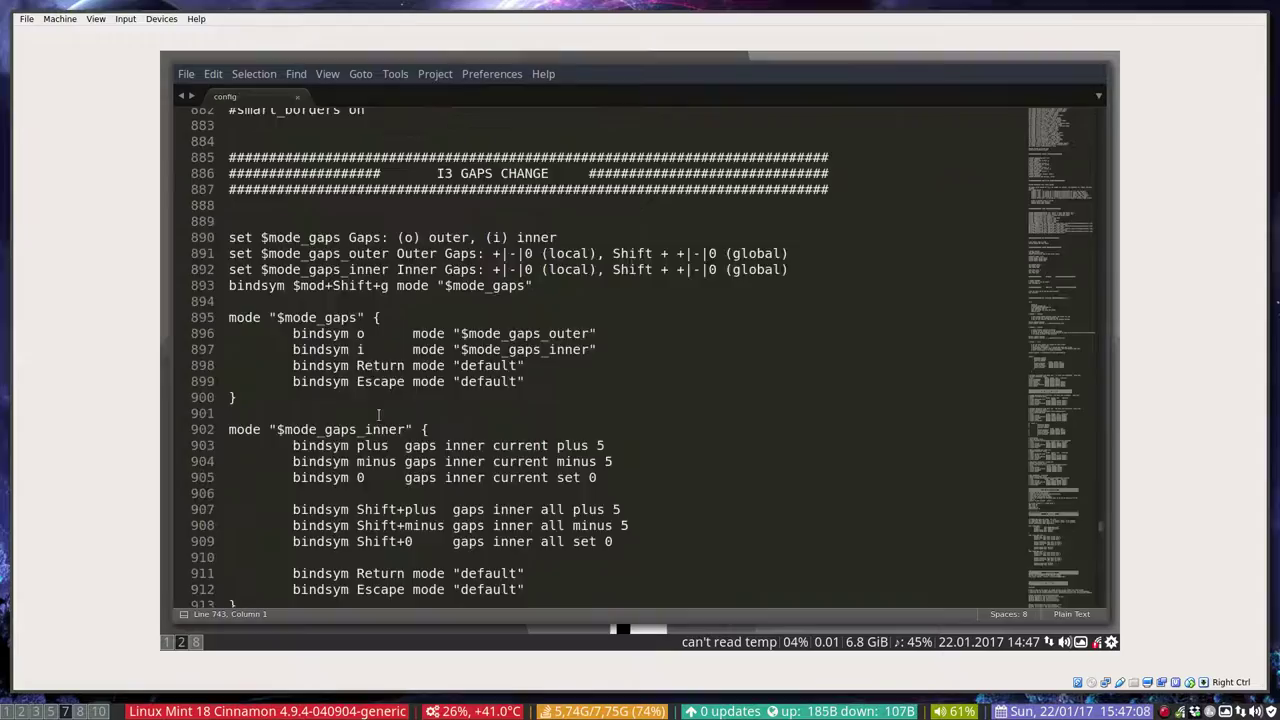
scroll(378, 415, up, 10)
scroll(378, 415, up, 2)
scroll(378, 414, up, 10)
scroll(378, 414, up, 10)
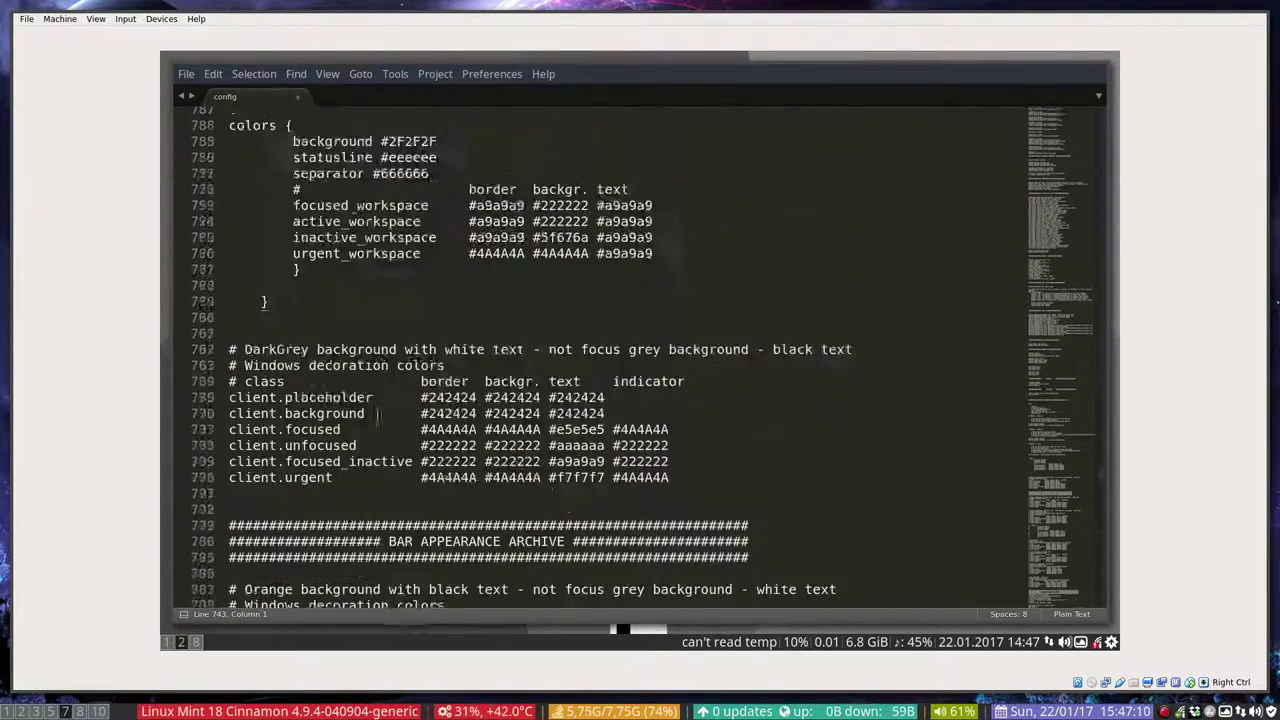
scroll(378, 414, up, 10)
scroll(378, 415, up, 6)
scroll(378, 415, up, 5)
scroll(378, 415, up, 1)
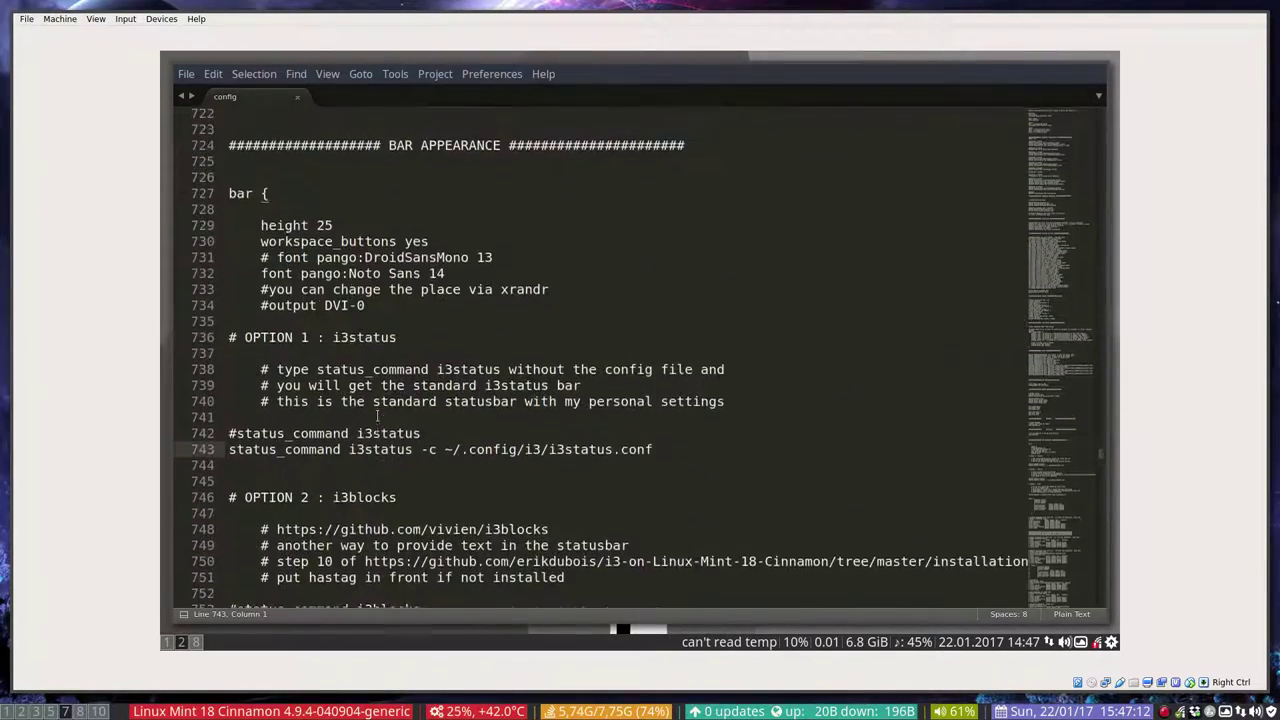
scroll(378, 415, up, 8)
scroll(378, 414, up, 5)
scroll(378, 414, up, 6)
scroll(378, 415, down, 2)
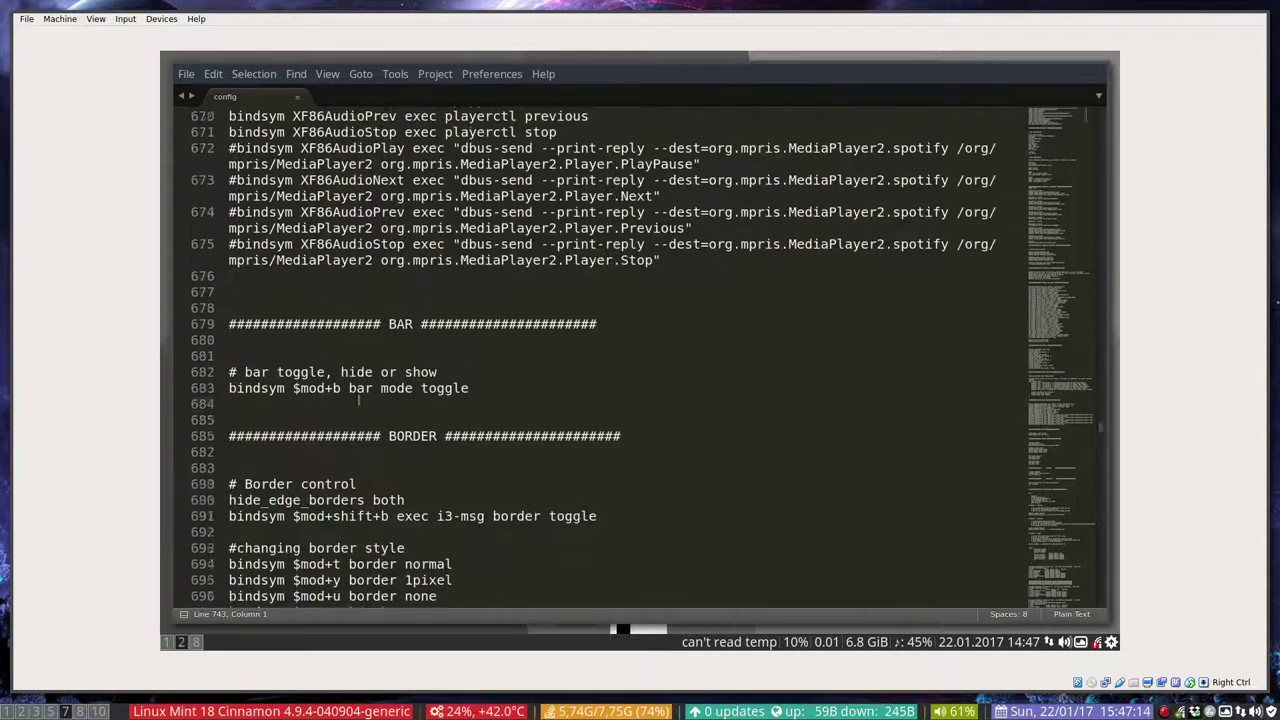
scroll(375, 412, down, 1)
- Search the config for 'conky' until reaching the commented start-conkys.sh line 497
key(ctrl+f)
text(con)
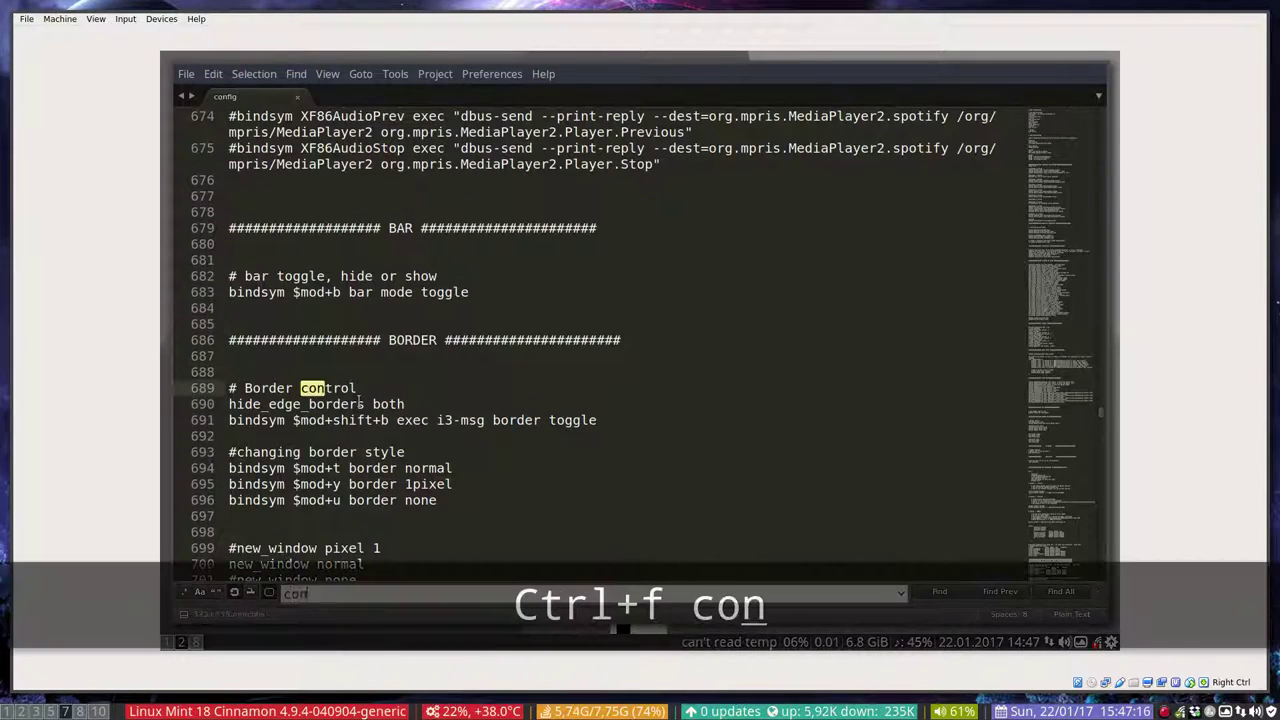
text(ky)
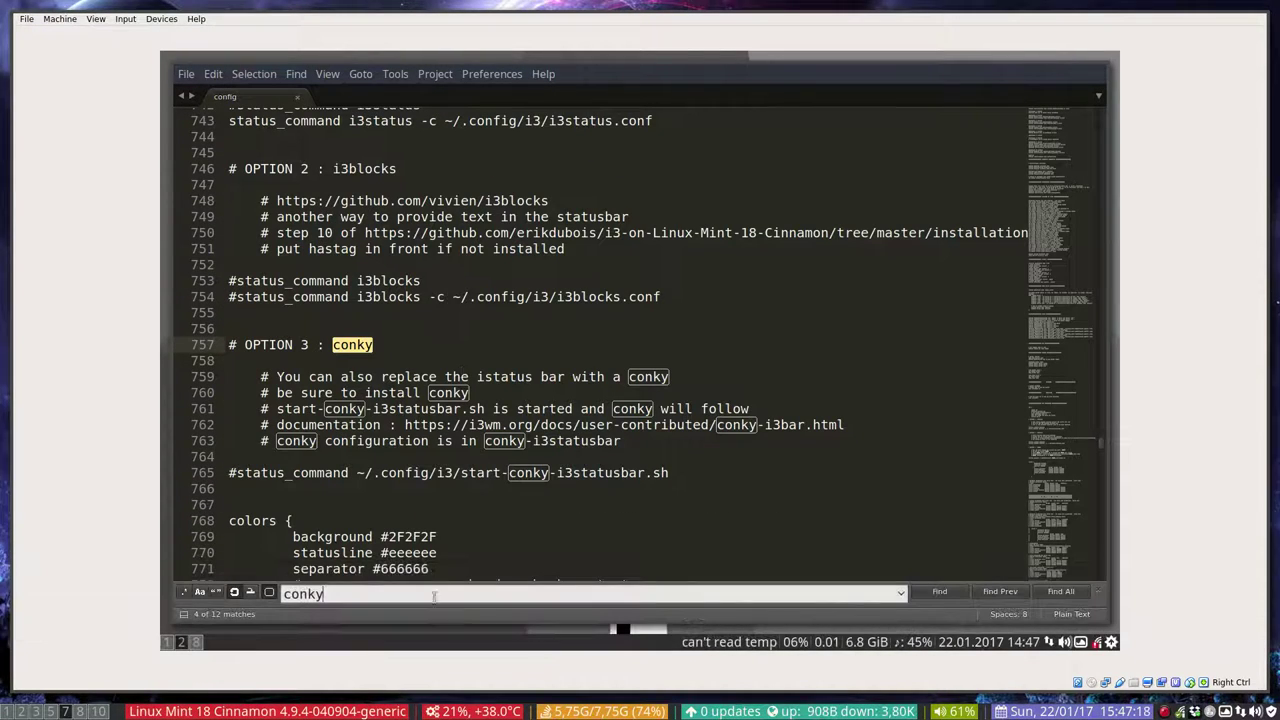
click(940, 592)
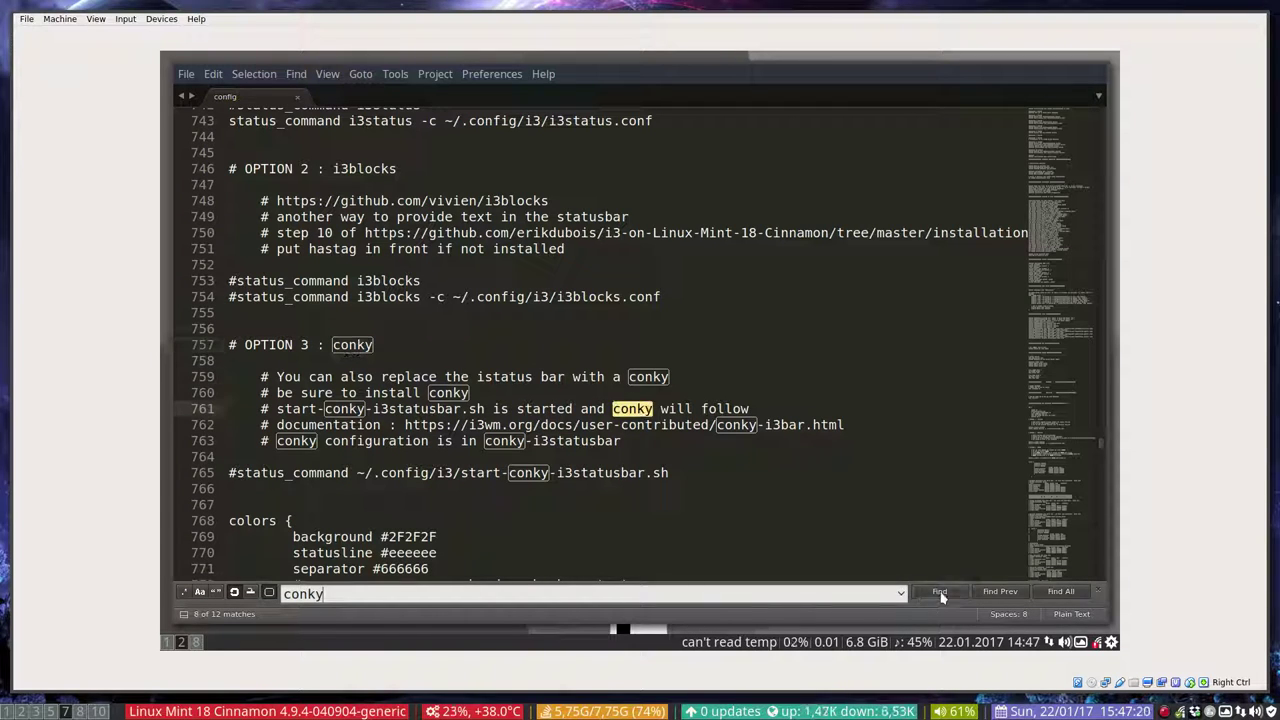
click(940, 592)
click(940, 592)
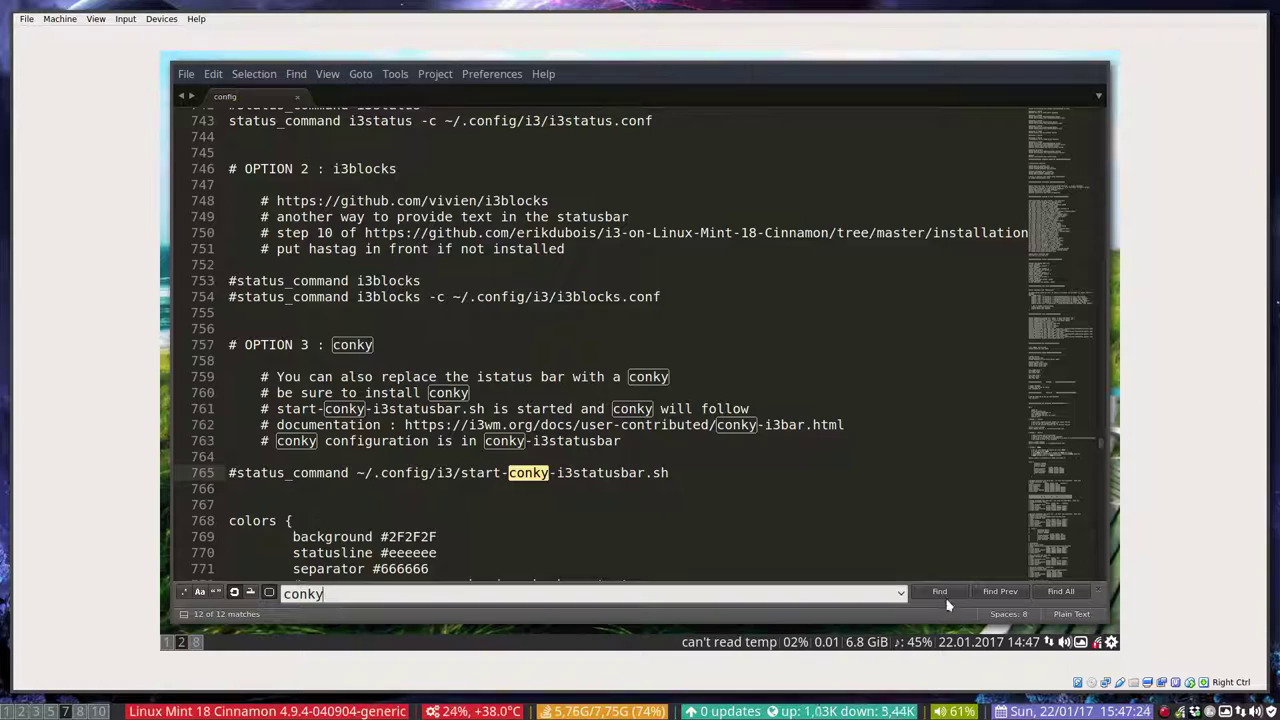
click(940, 592)
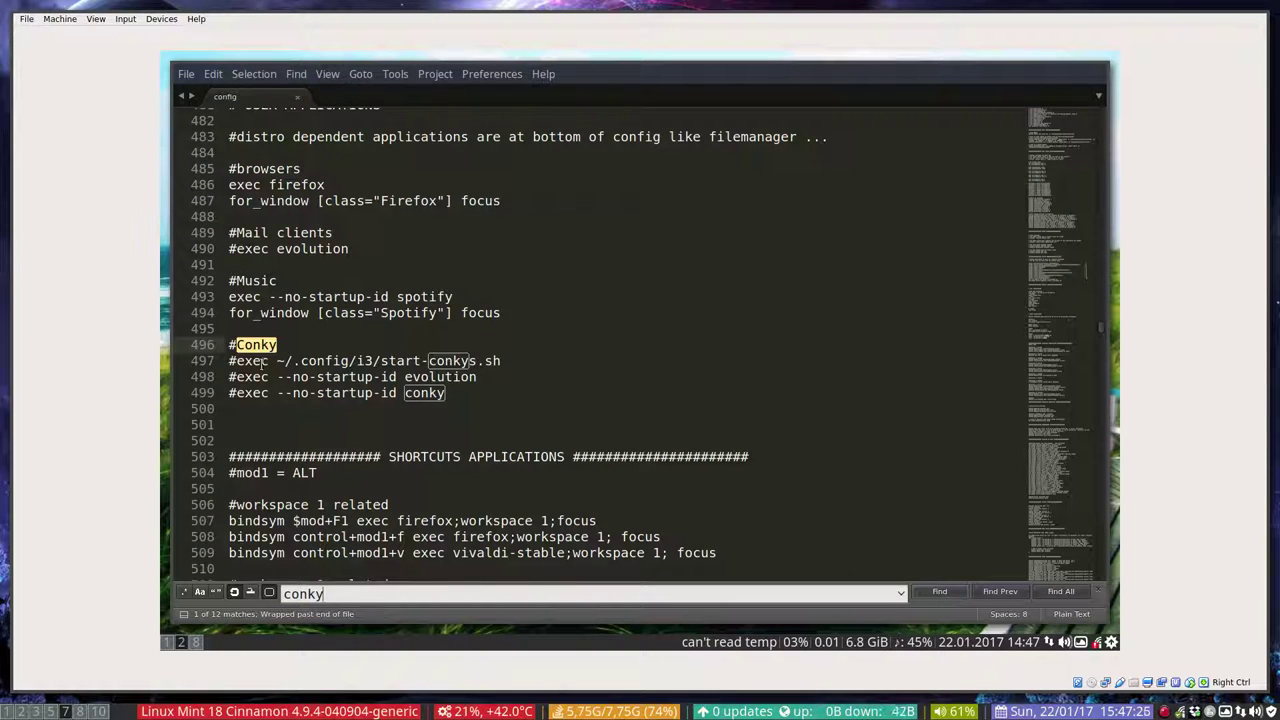
click(233, 361)
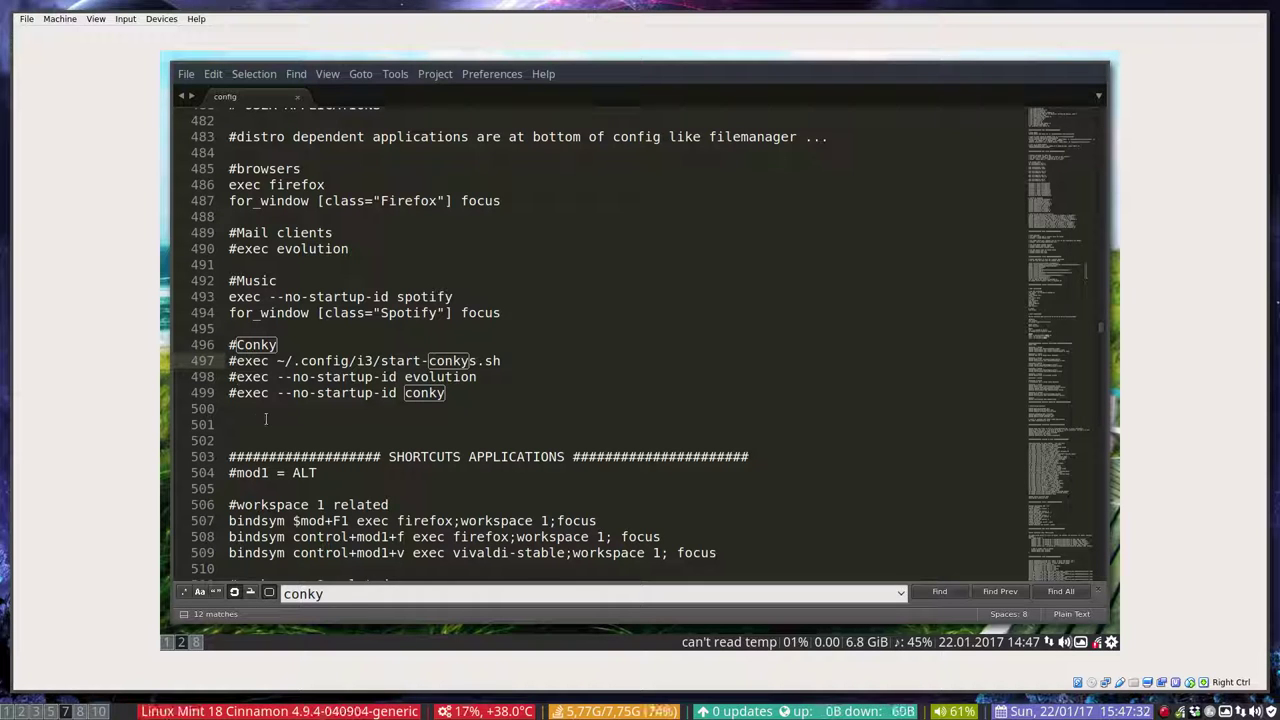
- Remove the # from the start-conkys.sh exec line, save the config, and restart i3
key(BackSpace)
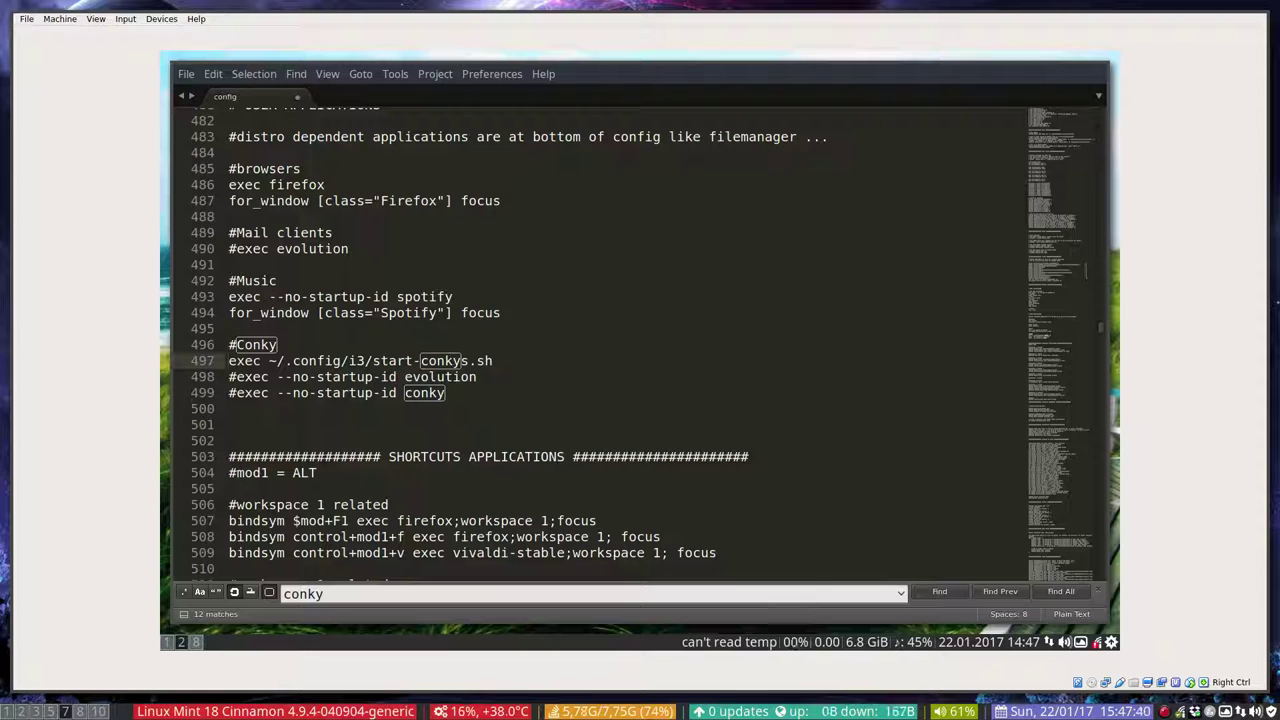
key(ctrl+s)
key(super+shift+r)
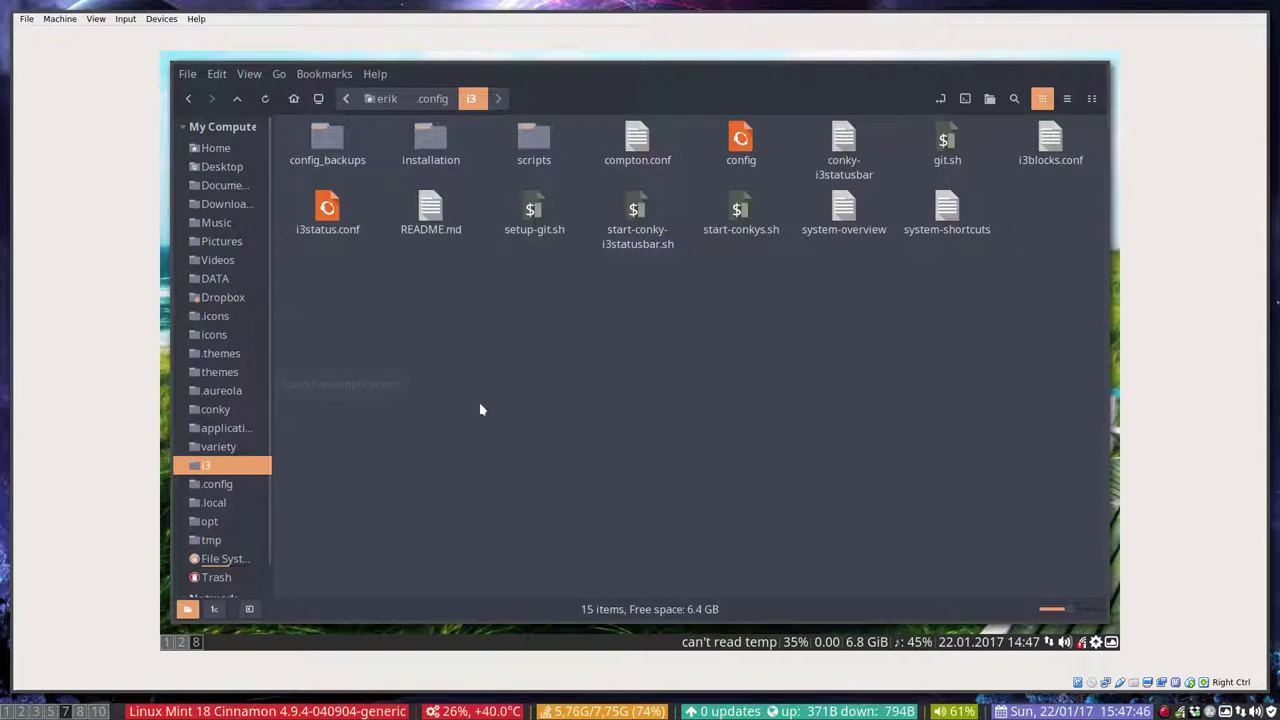
- Confirm the start-conkys.sh exec line is still active after restart, then return to Nemo's i3 folder
key(super+quotedbl)
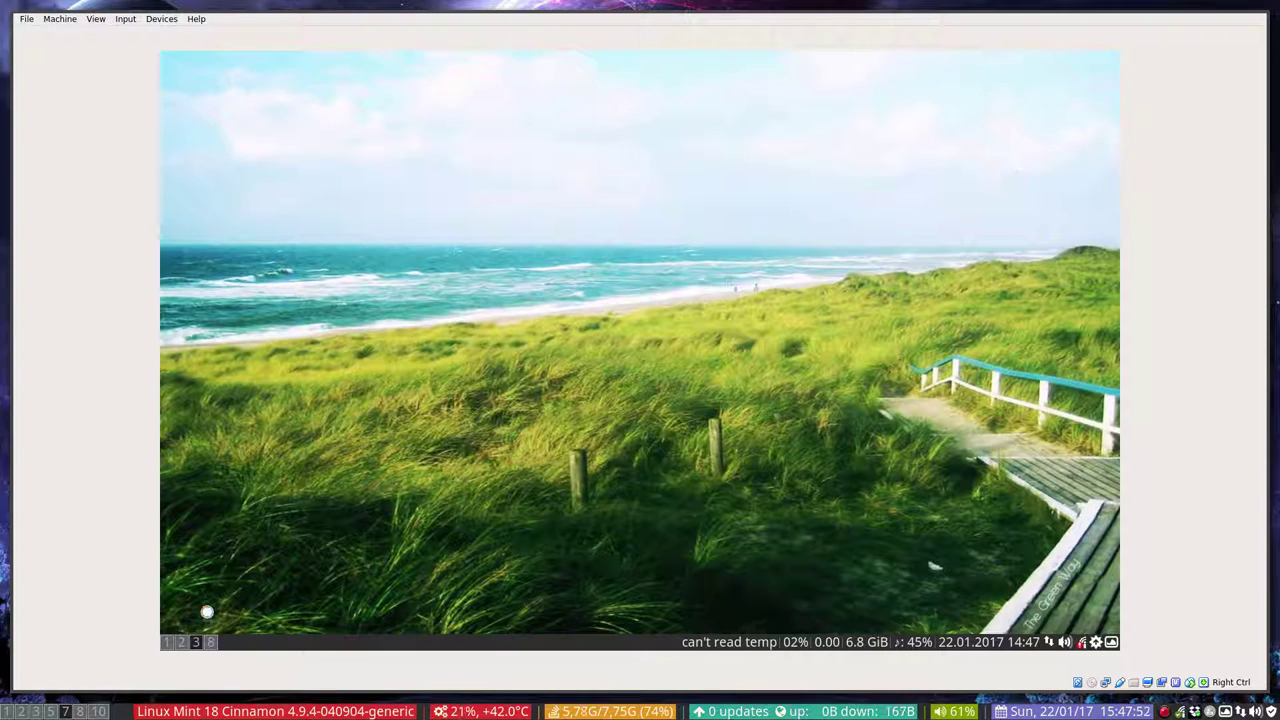
click(182, 642)
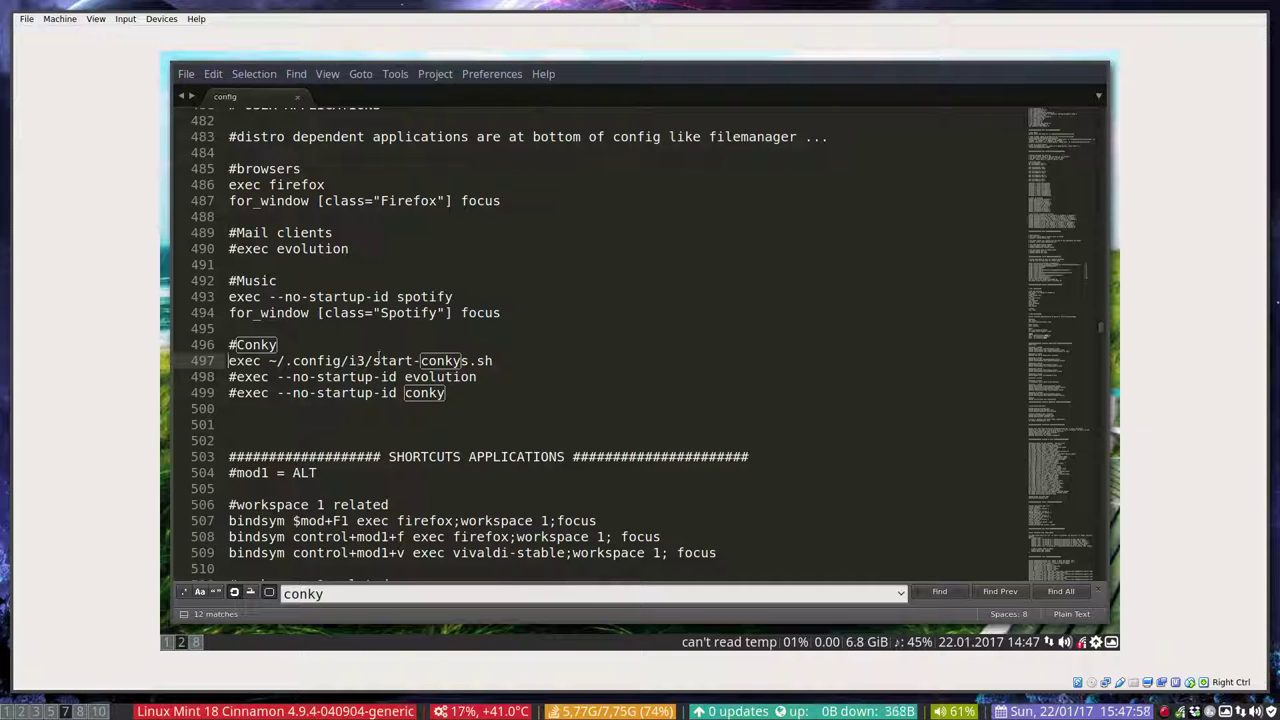
drag(373, 360, 493, 360)
click(183, 643)
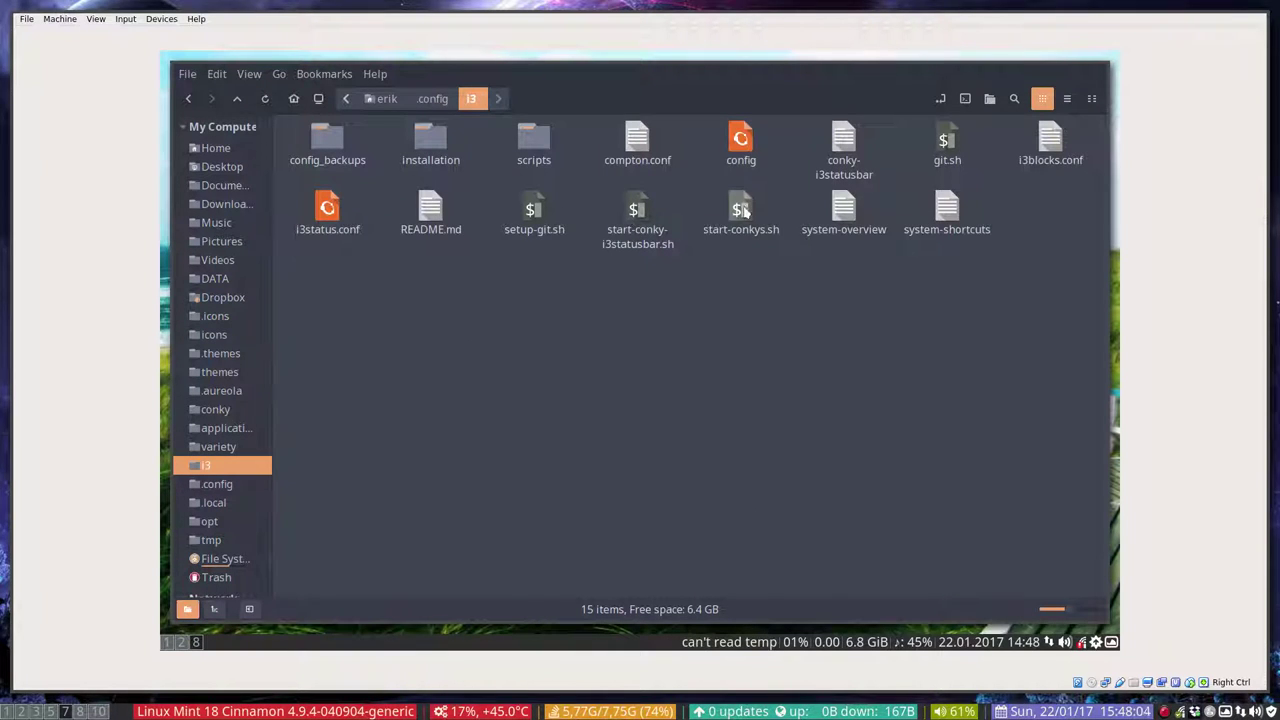
- Display start-conkys.sh in Sublime Text and inspect its conky launch command on line 57
double_click(742, 211)
click(586, 371)
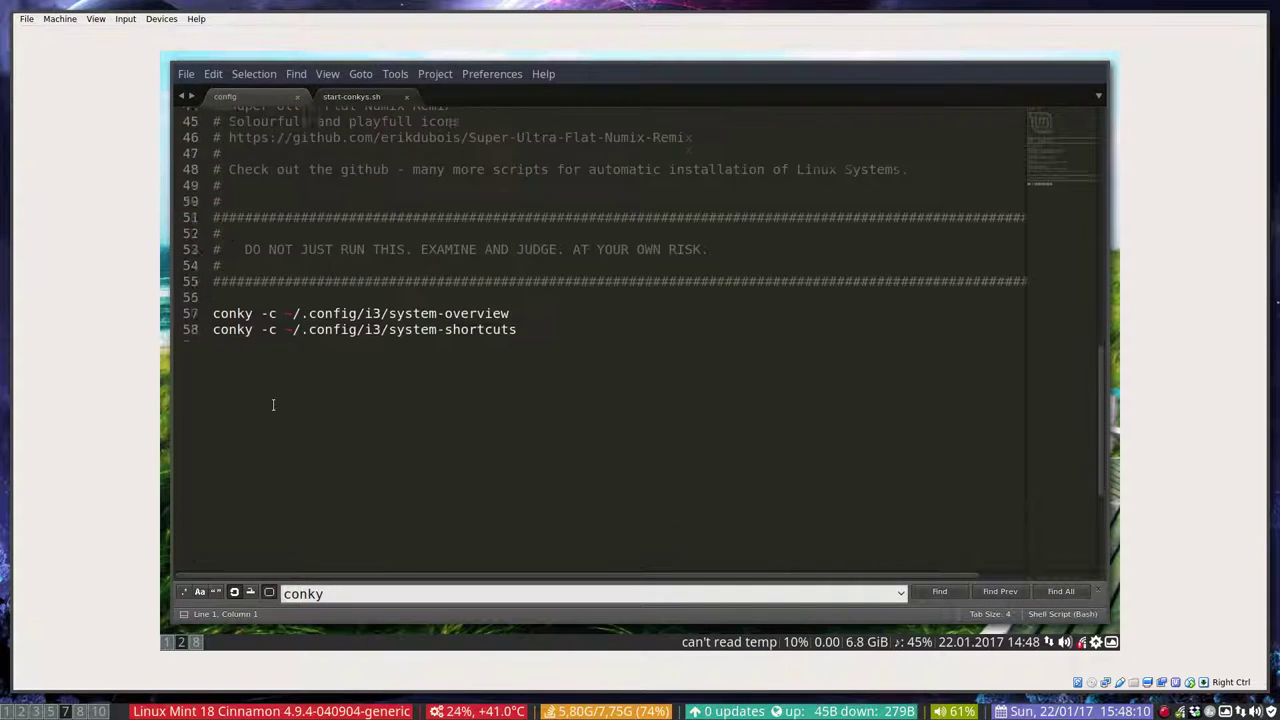
scroll(273, 404, down, 3)
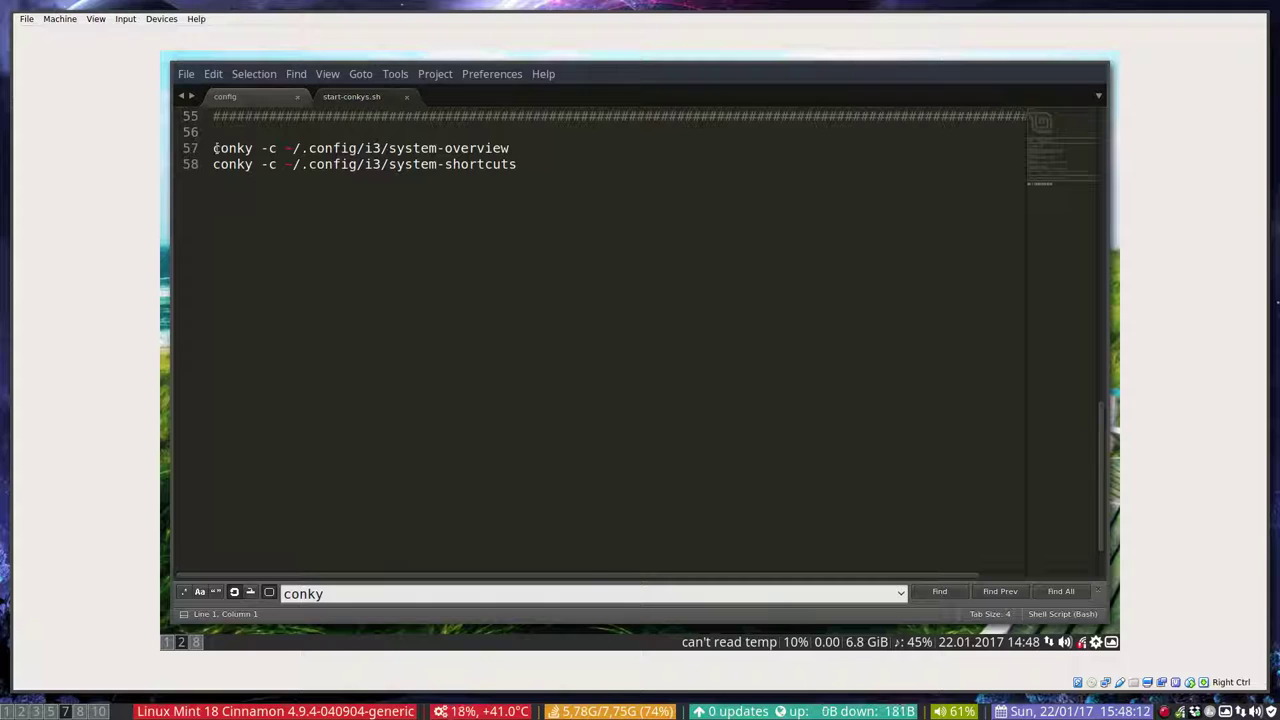
drag(214, 150, 251, 148)
click(268, 148)
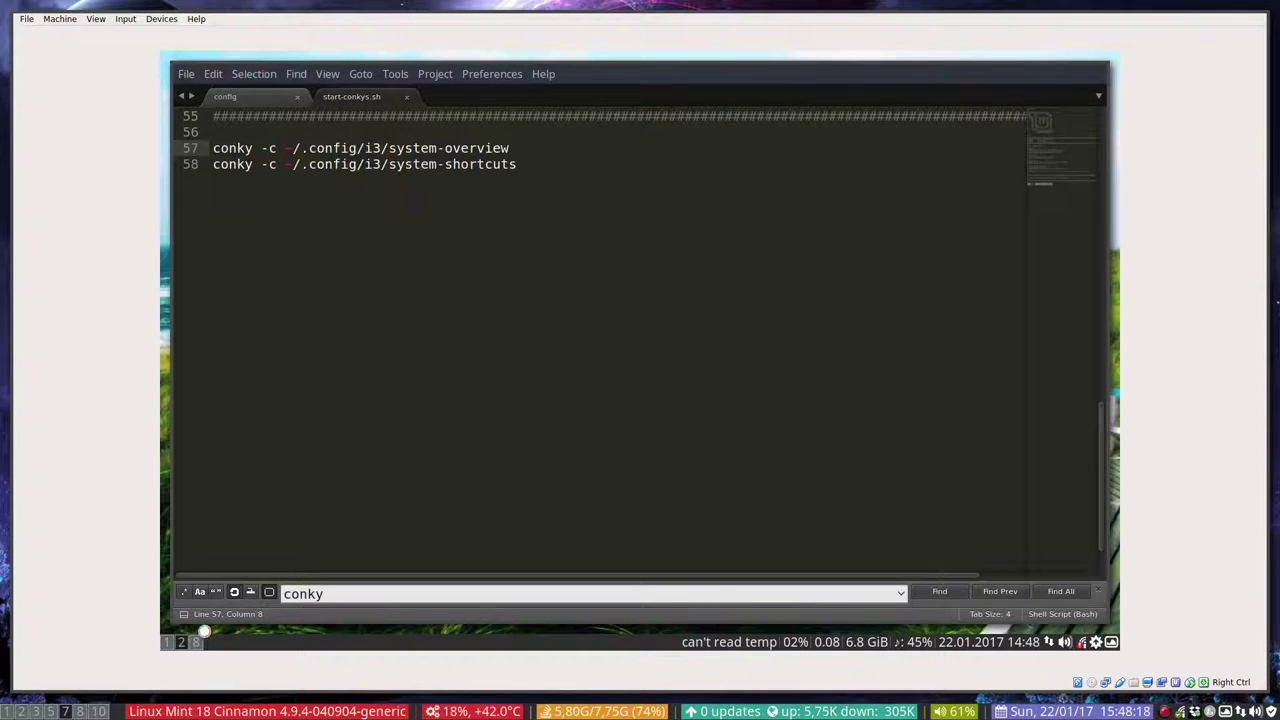
click(197, 641)
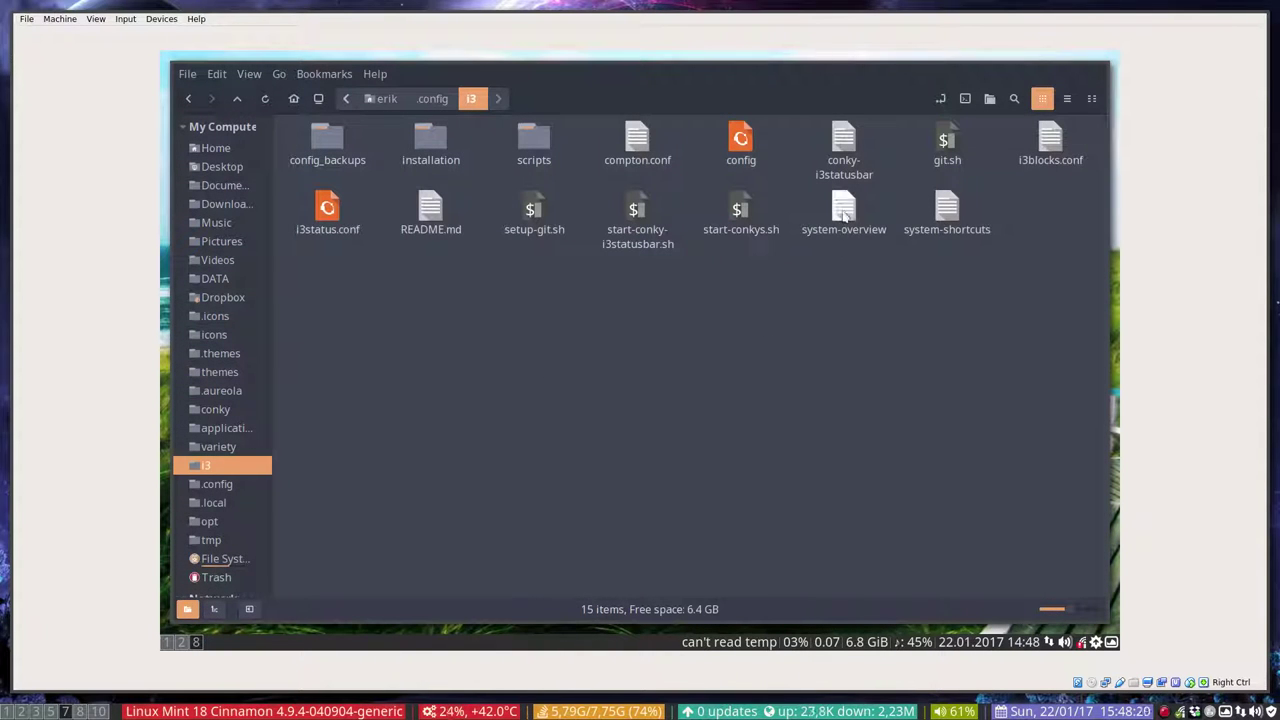
- Open the system-overview conky file in Sublime Text and scroll through its CPU, RAM and uptime settings
click(843, 215)
double_click(843, 218)
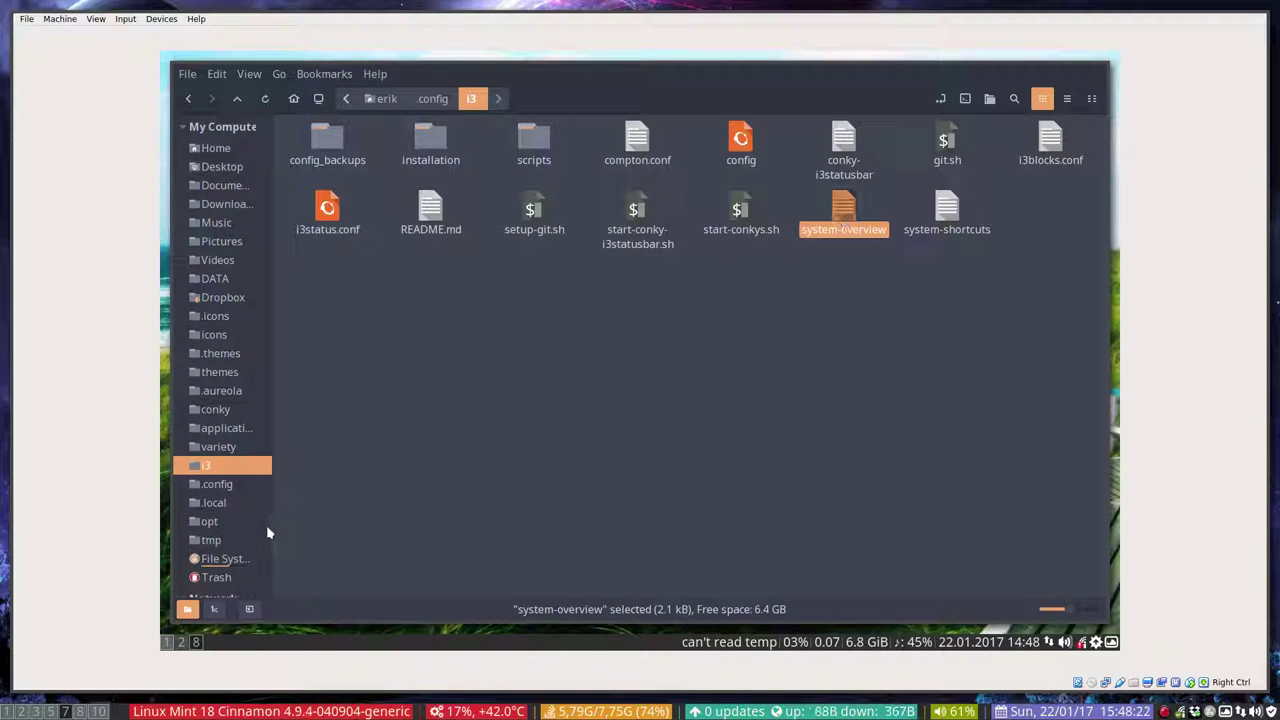
click(181, 641)
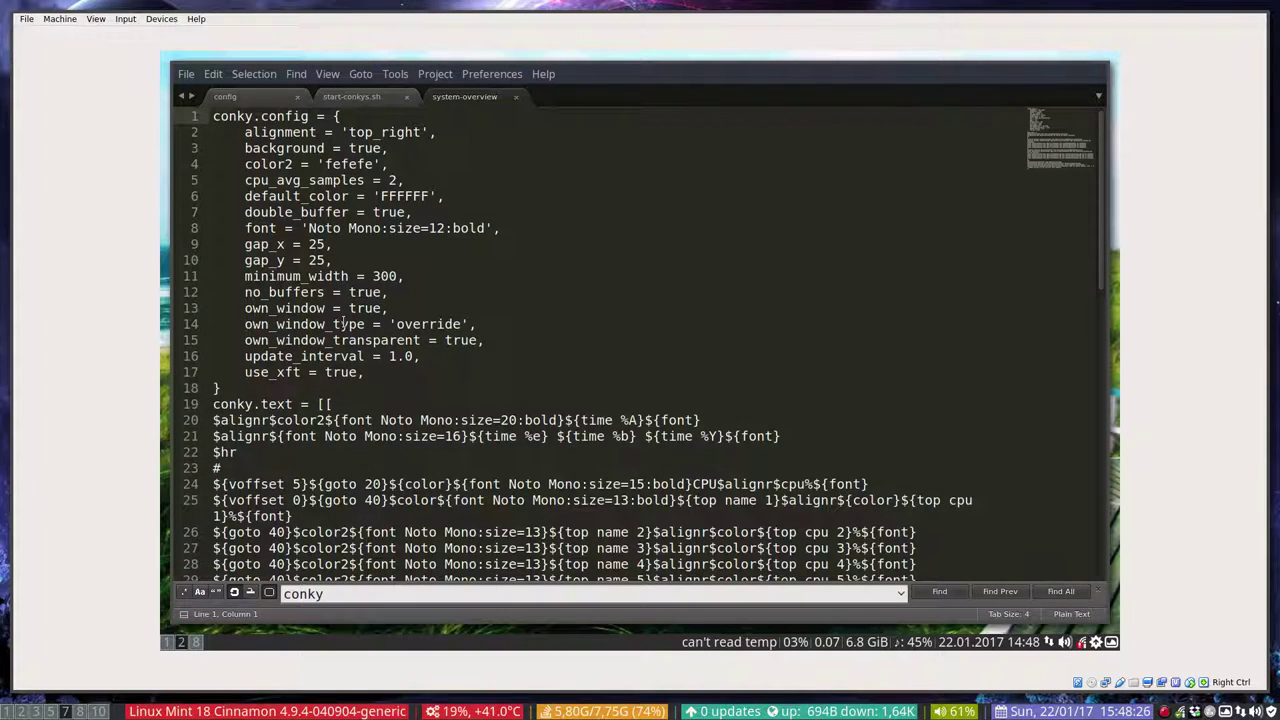
scroll(344, 323, down, 3)
scroll(344, 323, down, 3)
scroll(344, 323, down, 8)
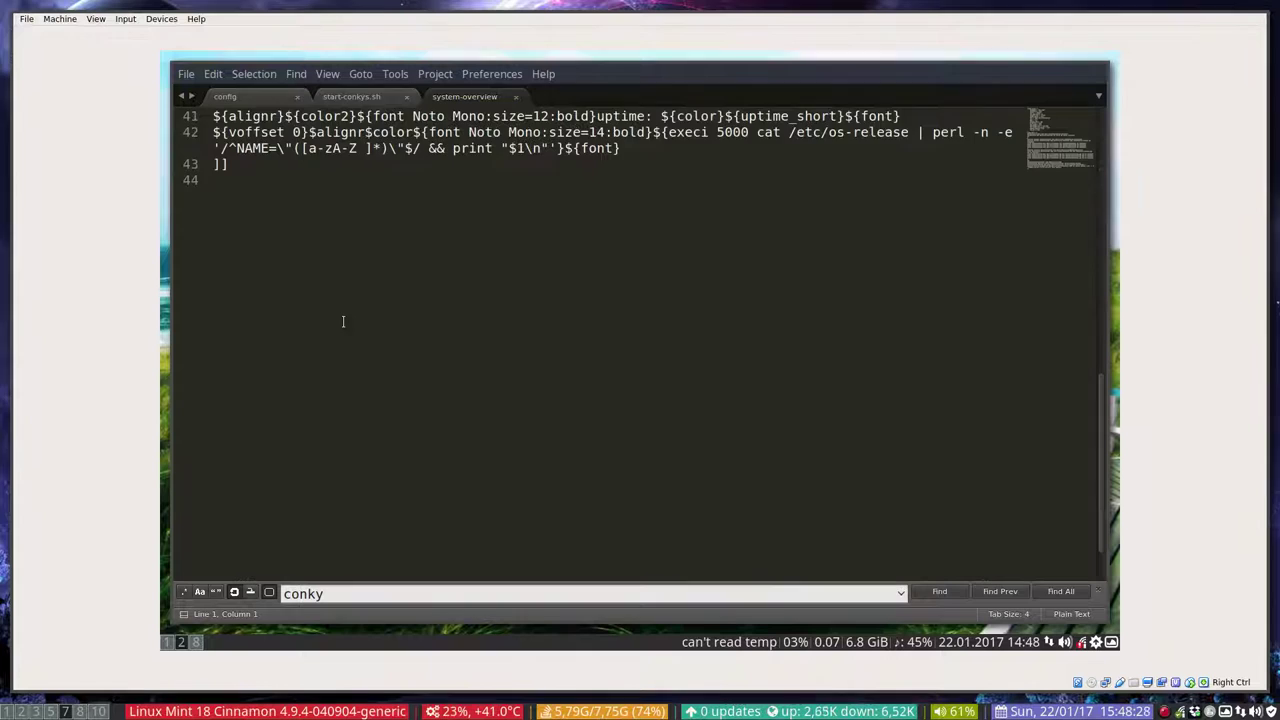
scroll(344, 323, up, 6)
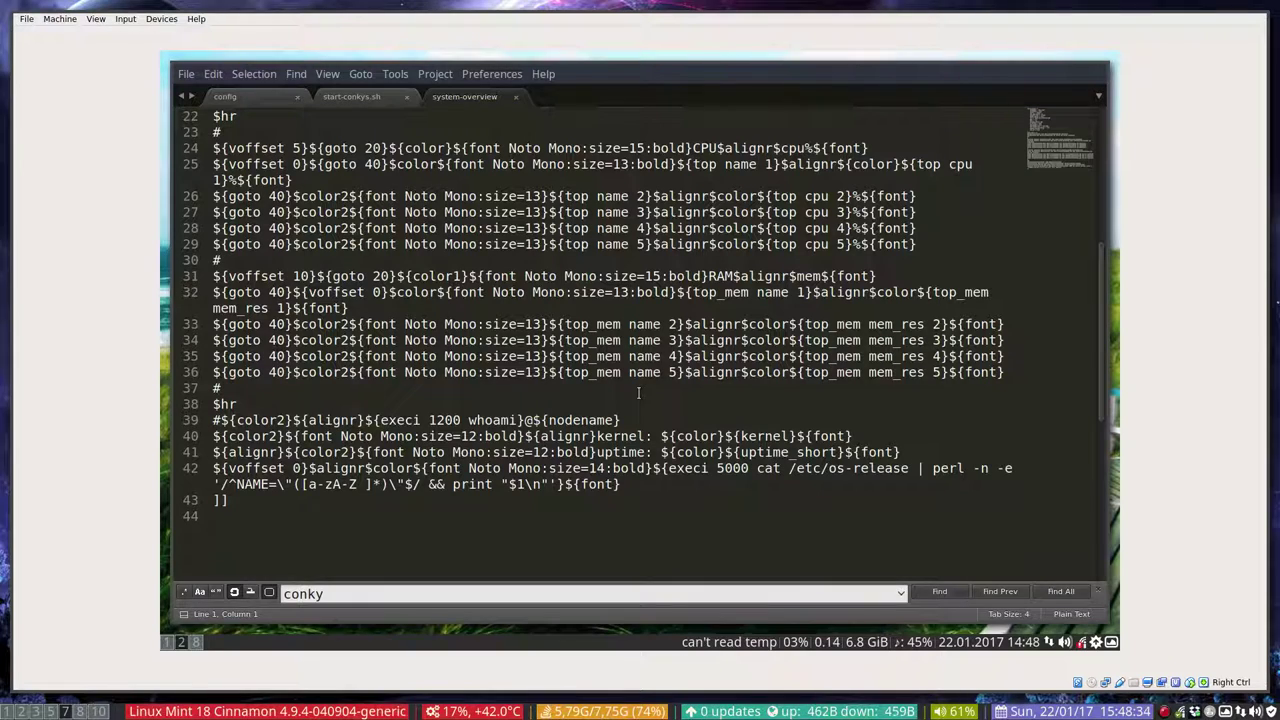
- Exit and re-enter i3, dismiss Firefox's restore page and Xmarks popup, and switch to the file manager
key(super+shift+e)
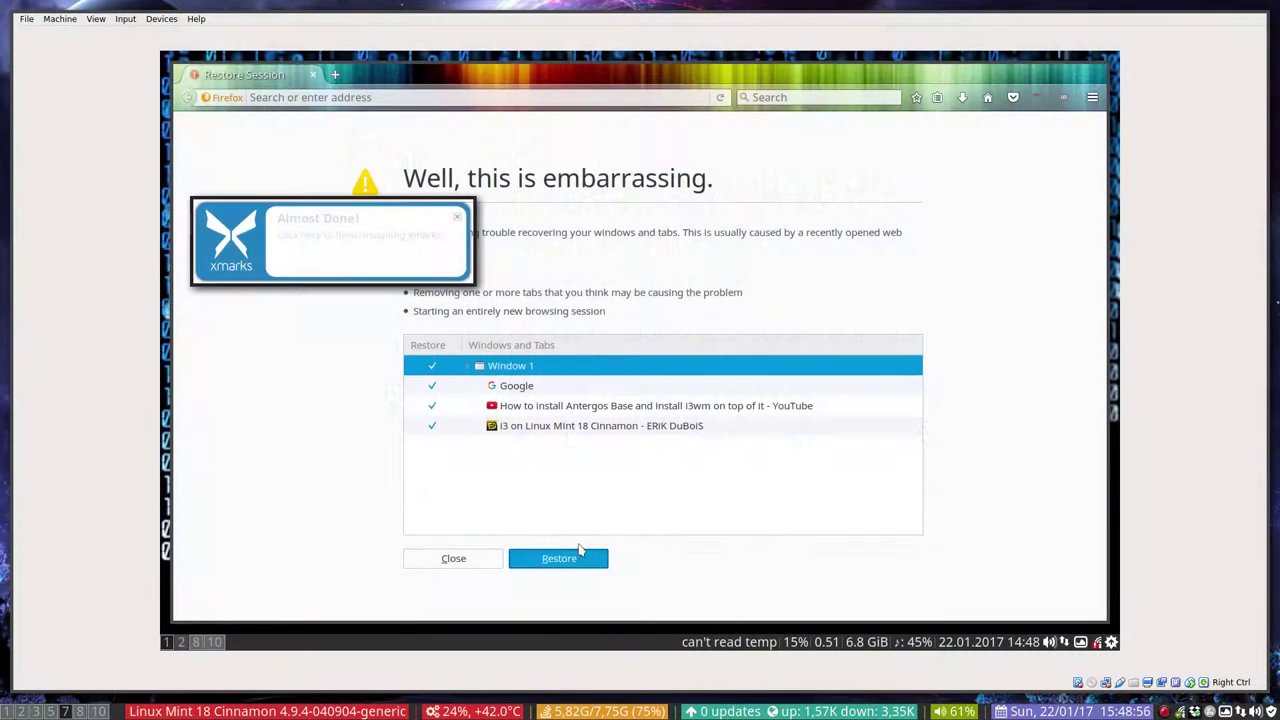
click(502, 560)
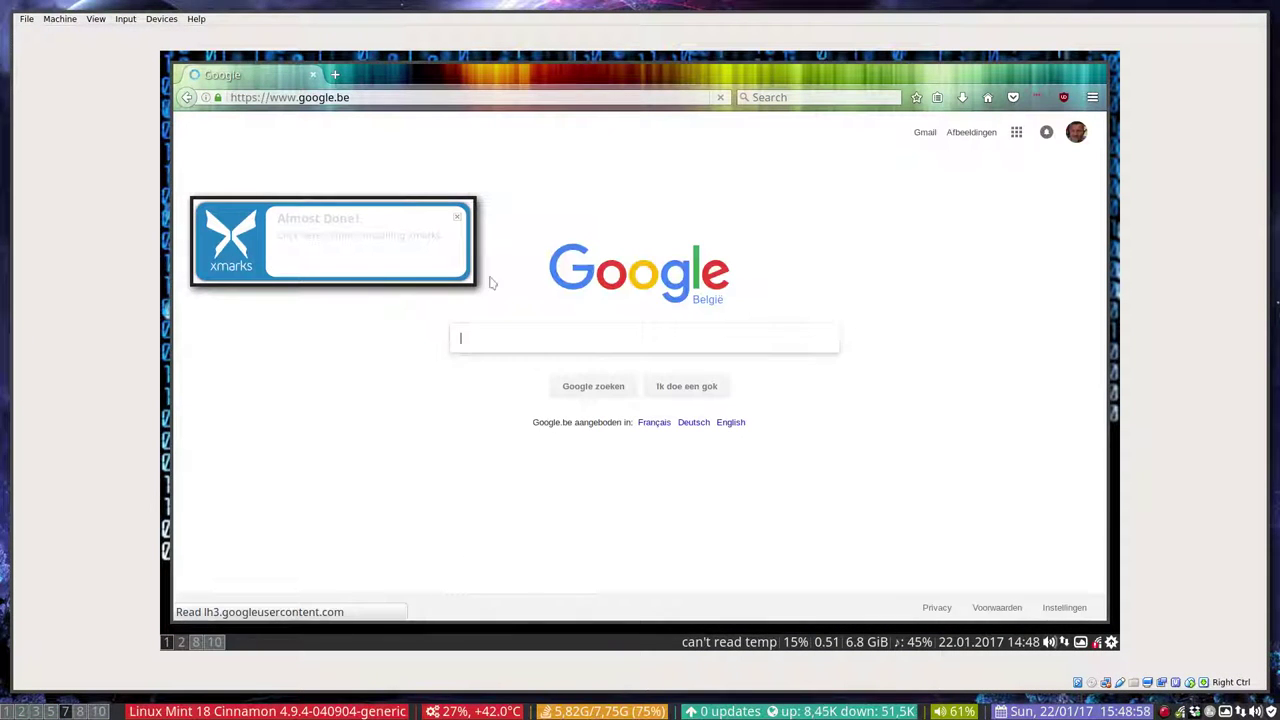
click(458, 222)
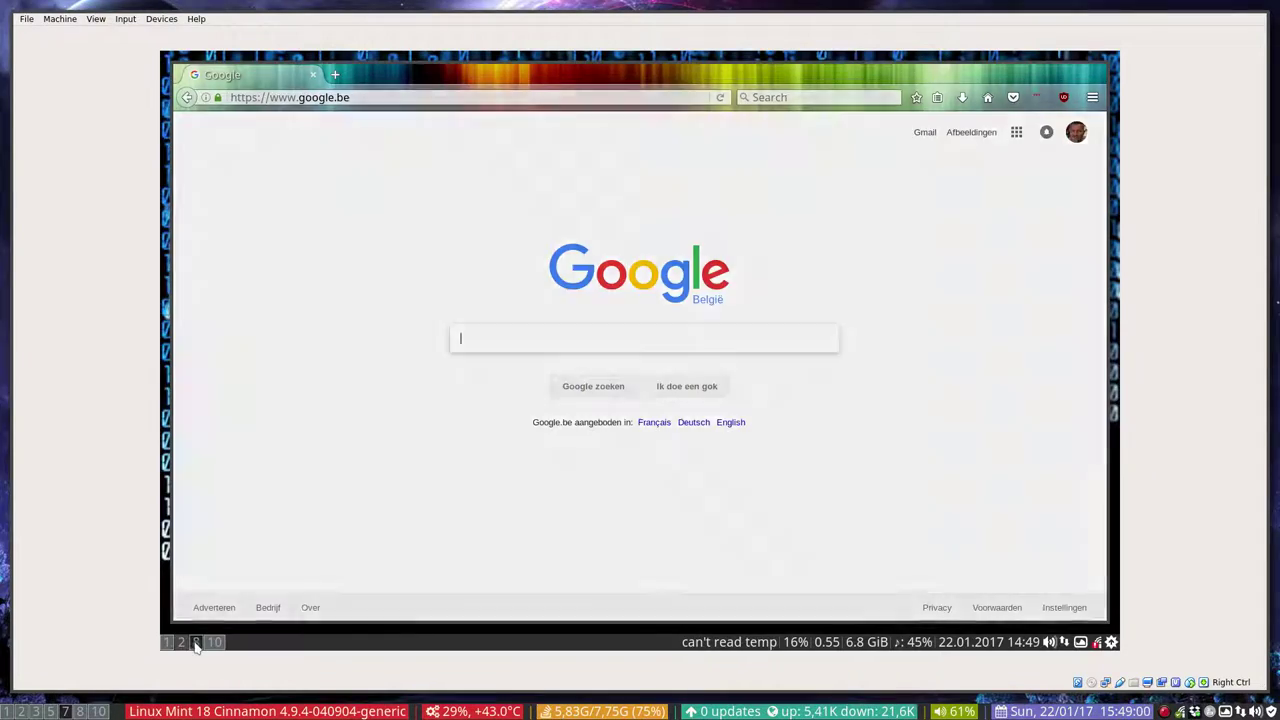
click(196, 643)
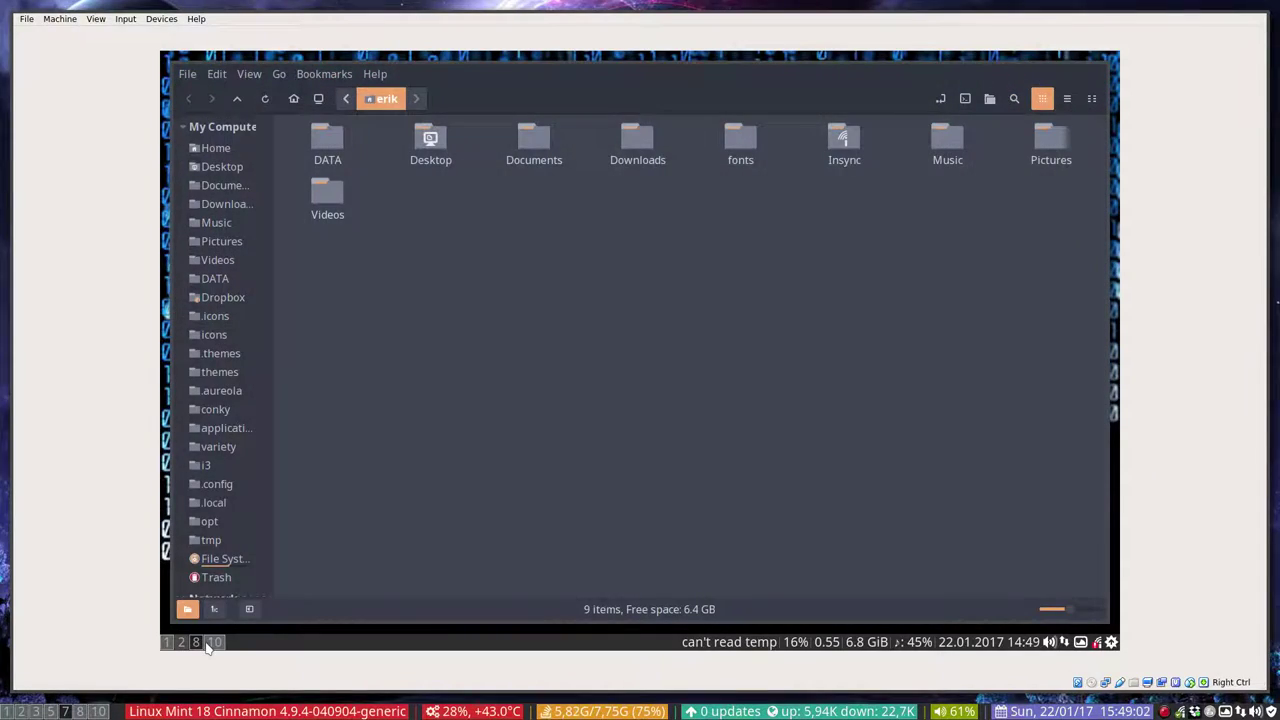
- Switch to an empty workspace to view the conky overview and shortcuts panels on the desktop
key(super+parenleft)
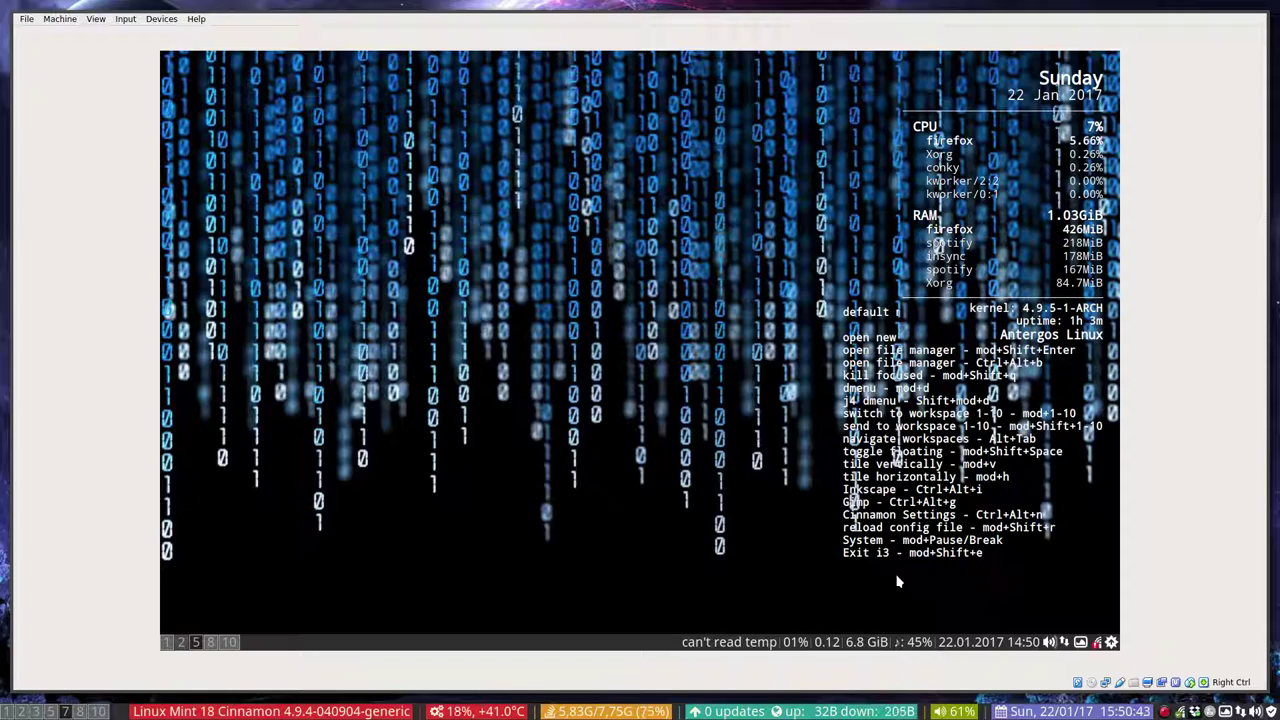
click(170, 643)
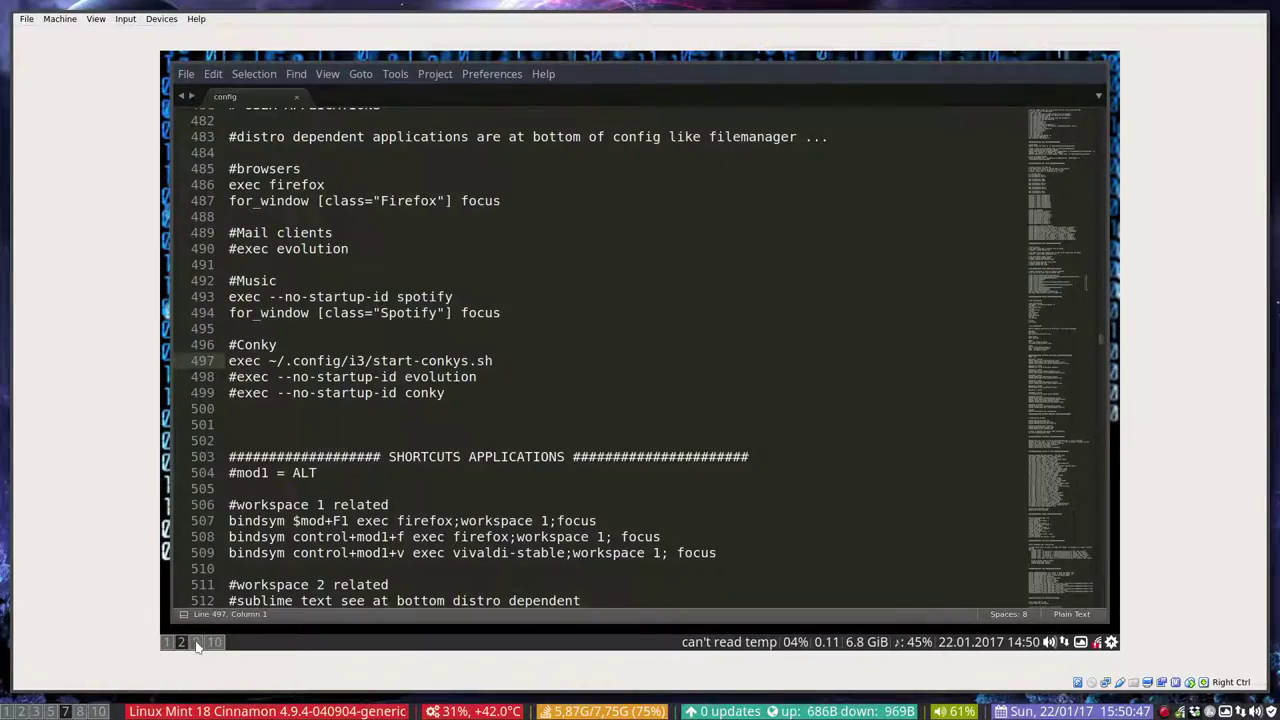
click(197, 643)
click(197, 643)
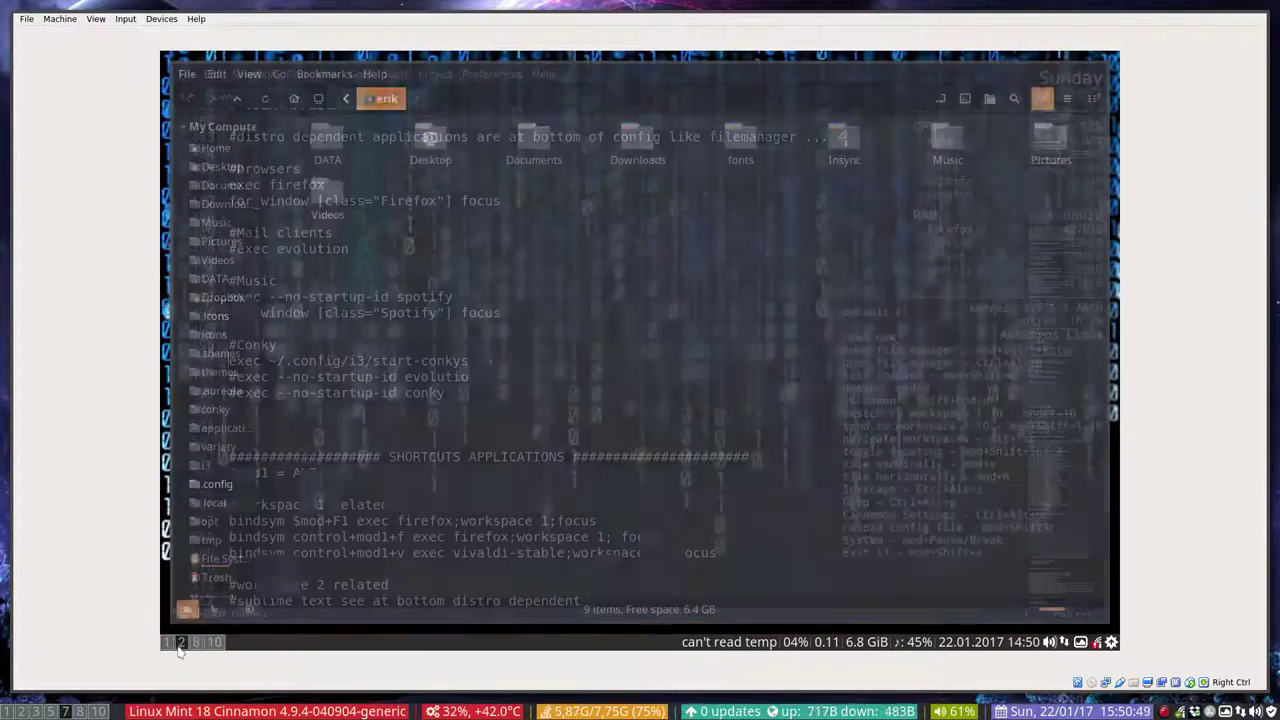
scroll(181, 648, up, 1)
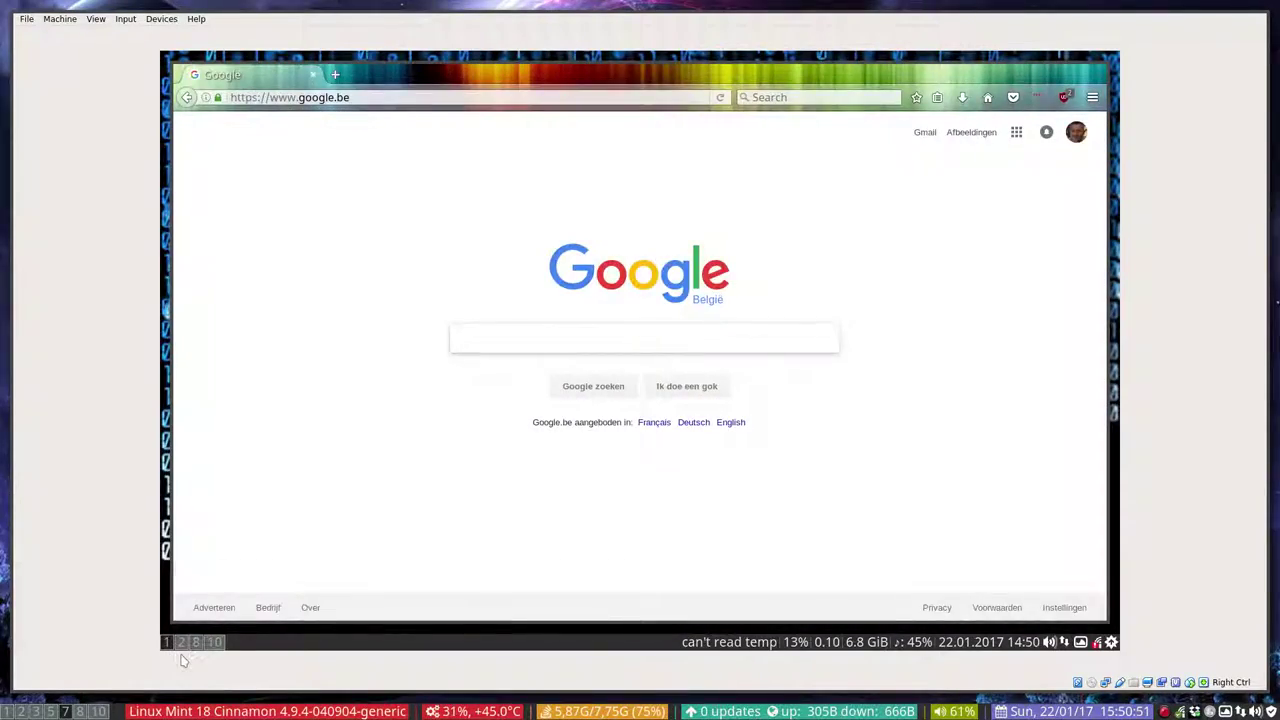
key(super+quotedbl)
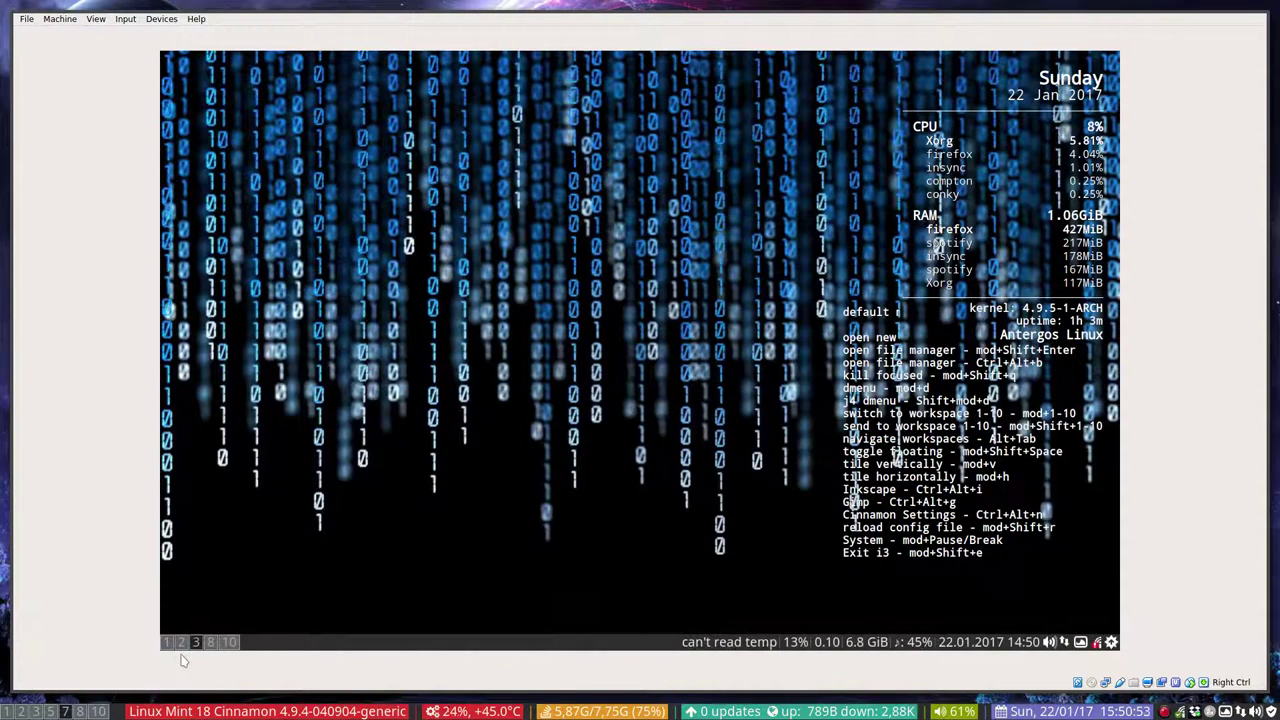